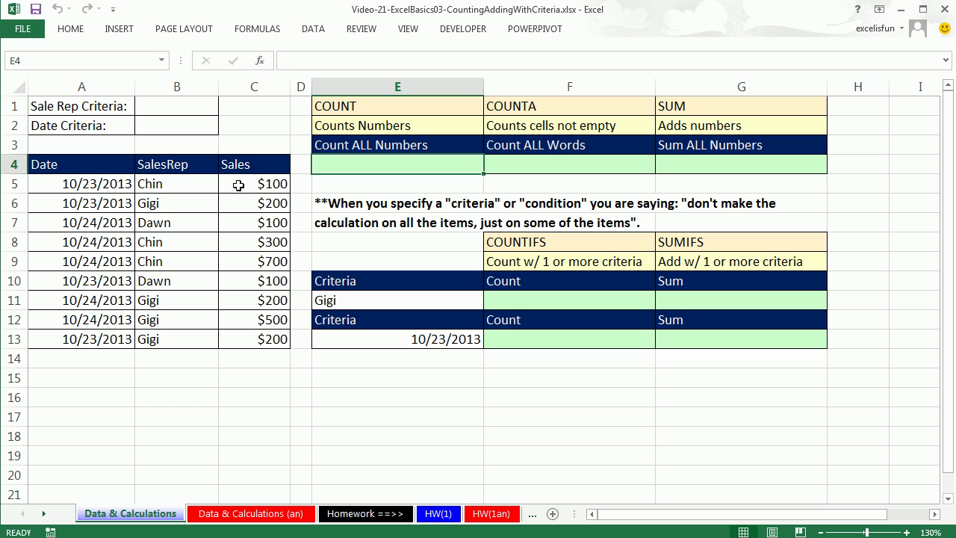
Step: Enter Gigi as the sale rep criterion in B1 and check the sales amounts total $2,400
drag(236, 184, 249, 334)
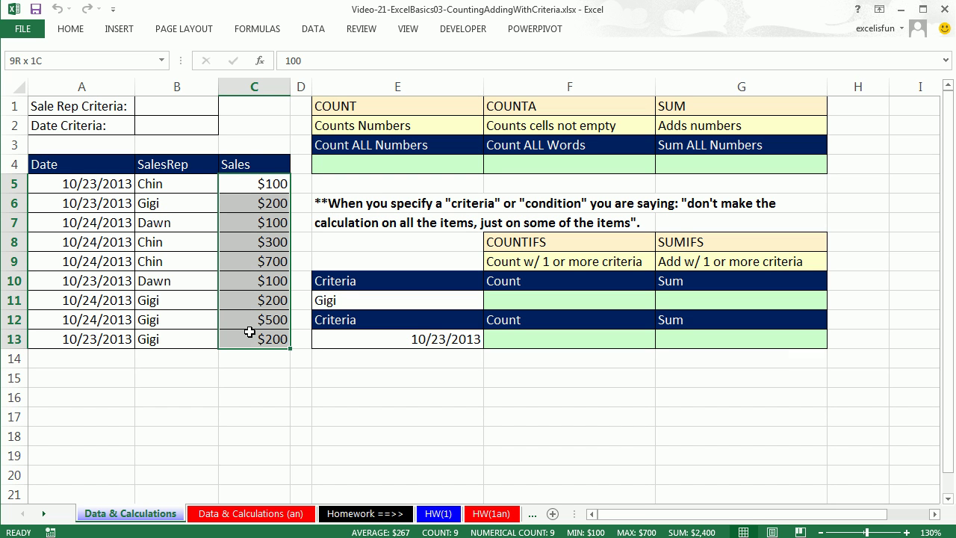
drag(171, 183, 167, 340)
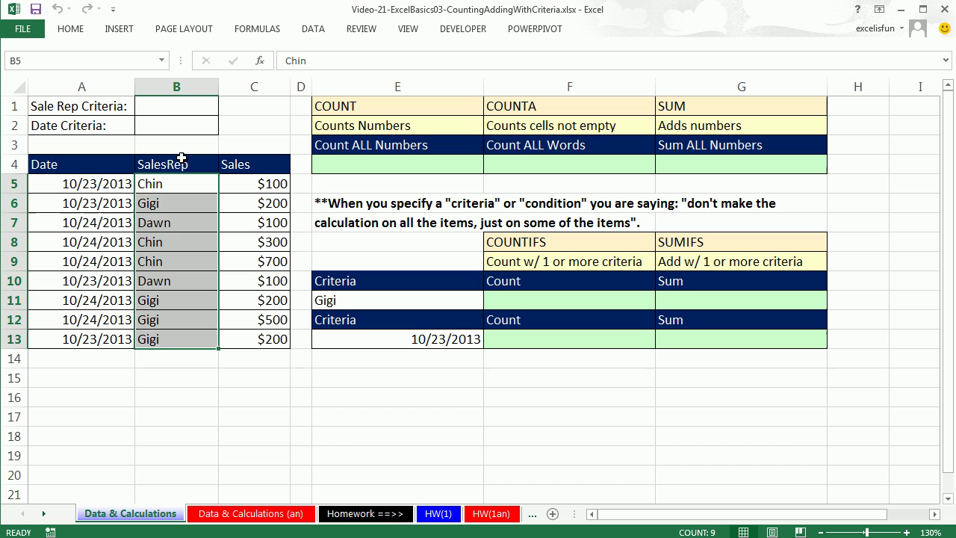
click(172, 109)
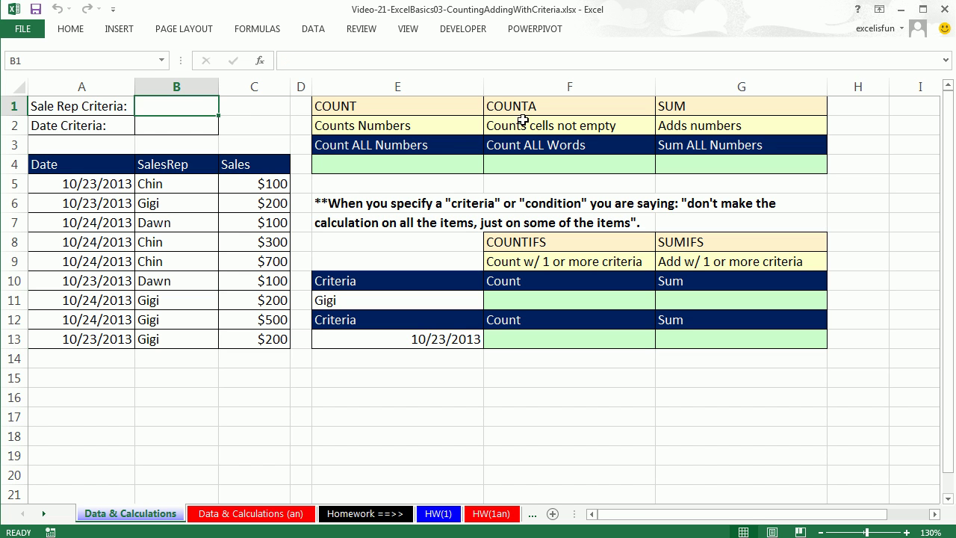
text(G)
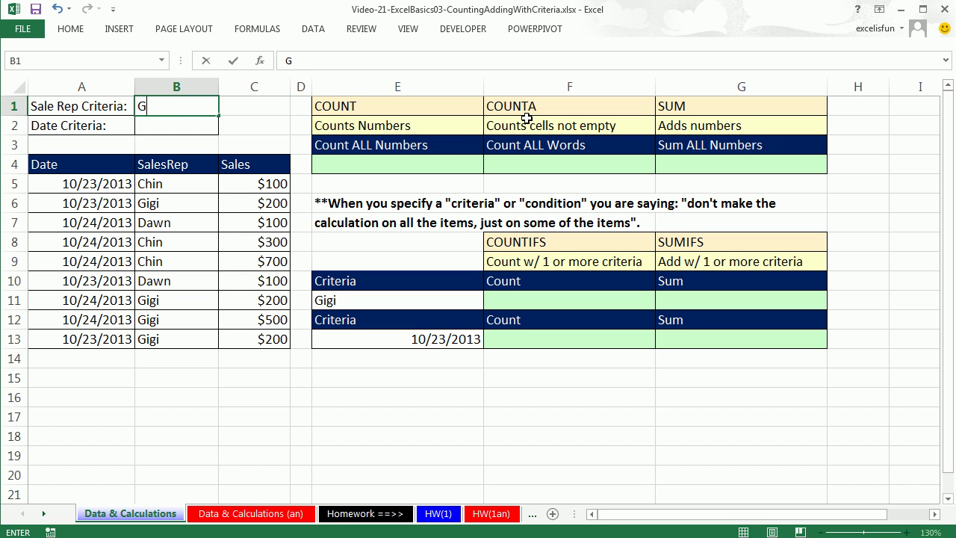
text(igi)
key(ctrl+Return)
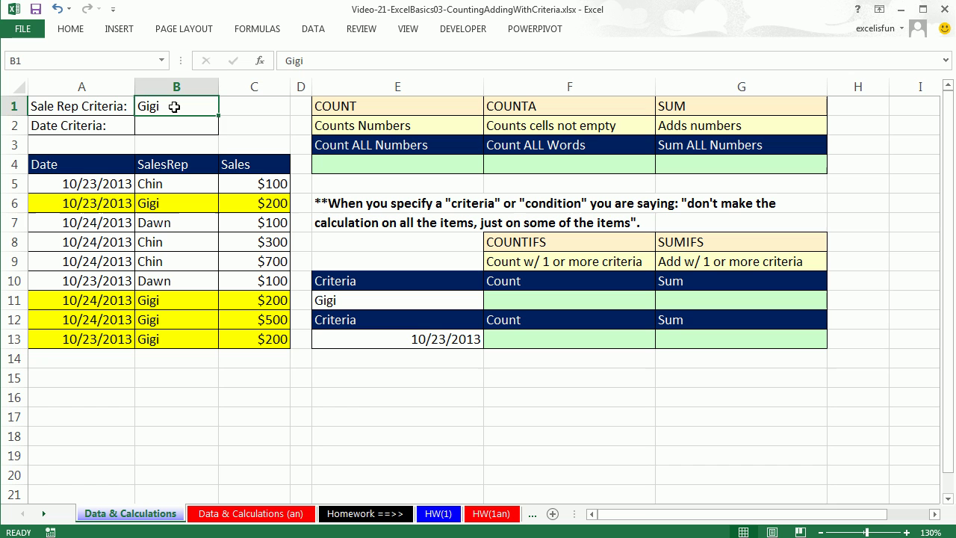
drag(254, 183, 263, 332)
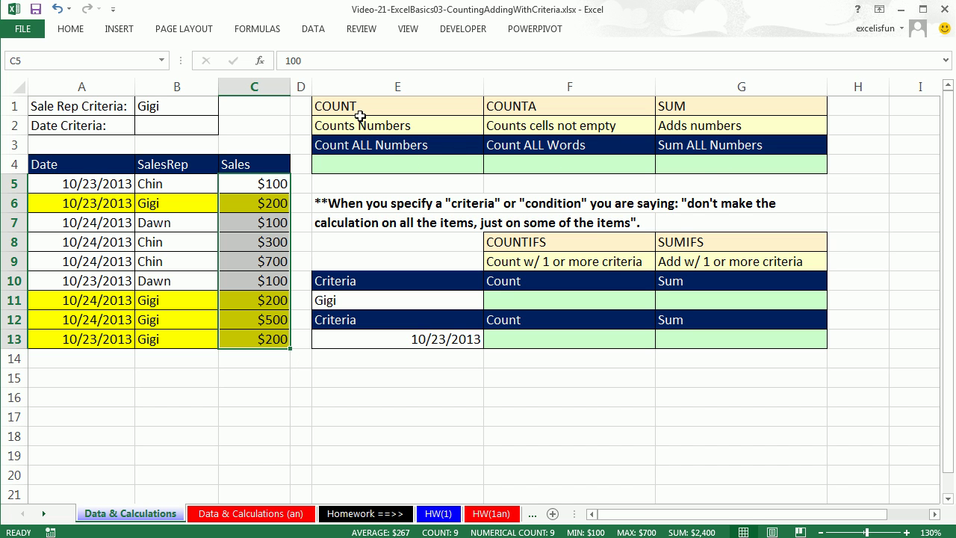
Step: Enter a COUNT formula in E4 over the SalesRep names B5:B13
click(367, 161)
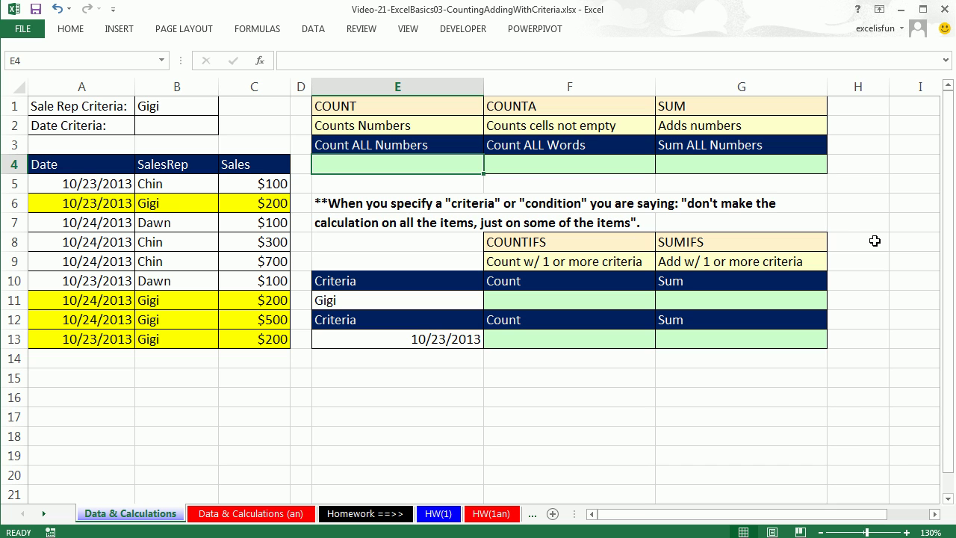
text(=cou)
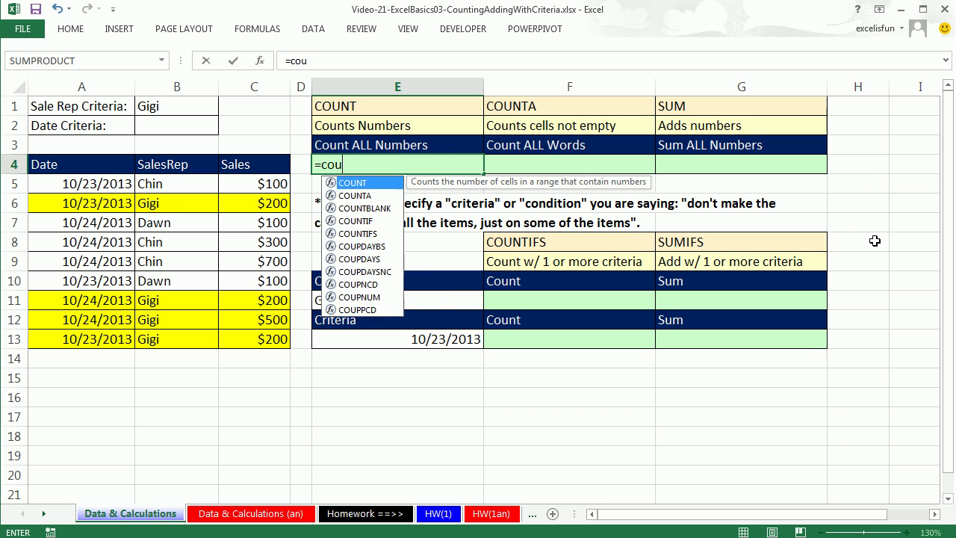
text(n)
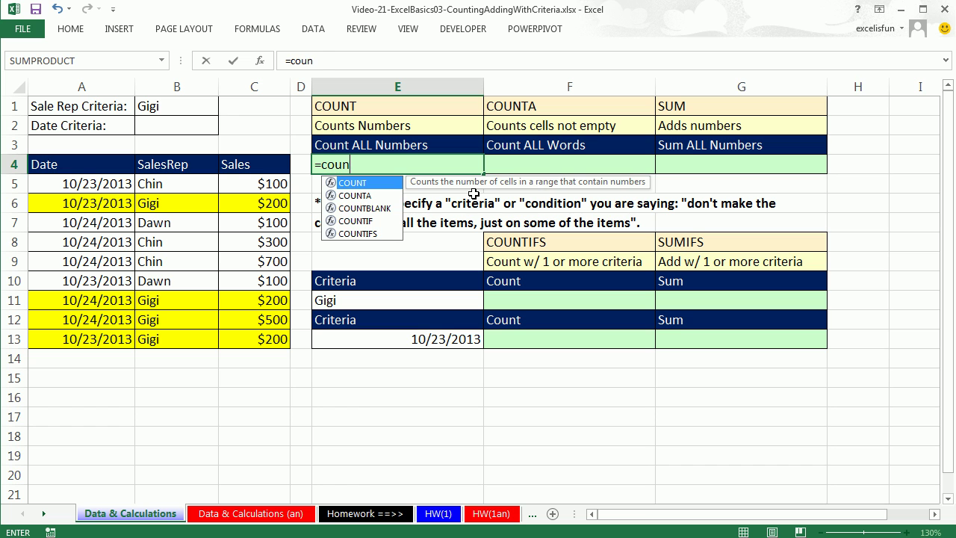
key(Tab)
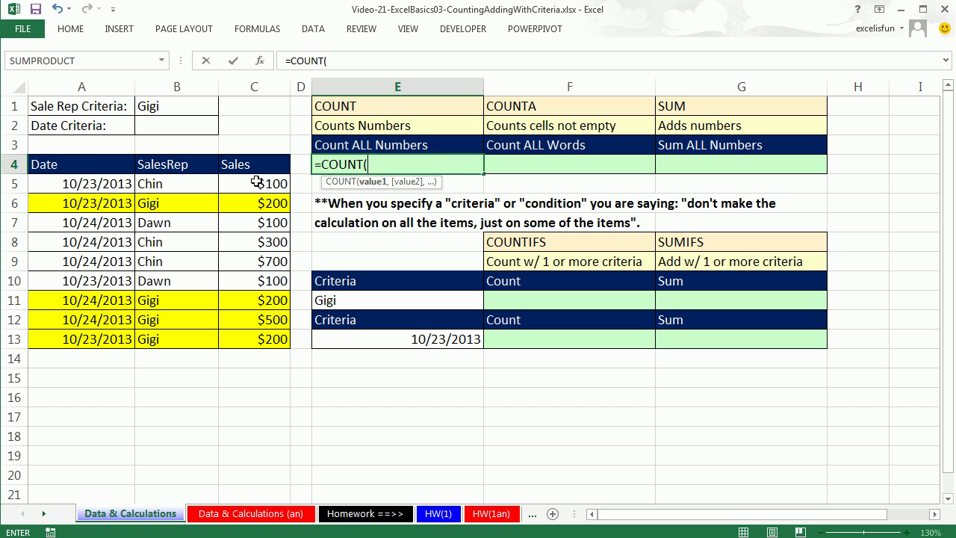
drag(169, 189, 173, 340)
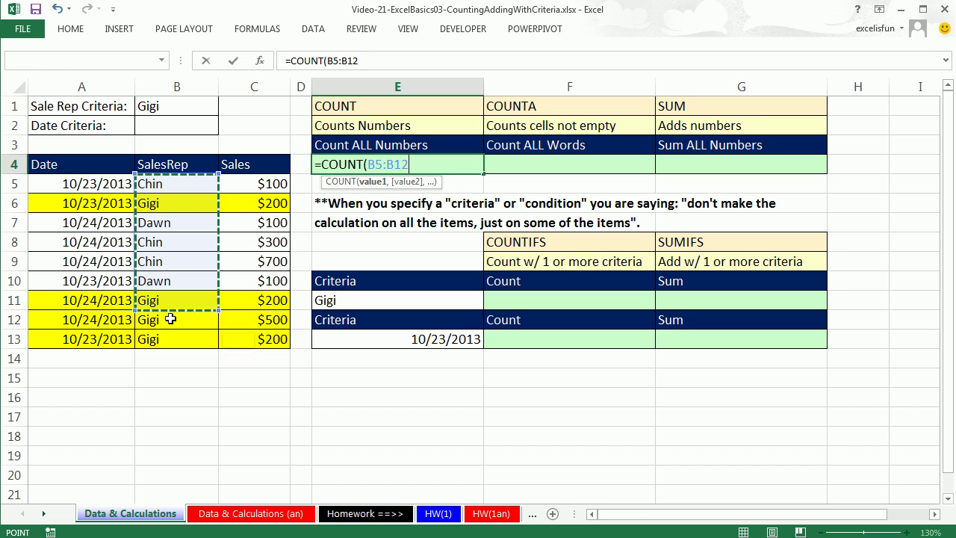
key(ctrl+Return)
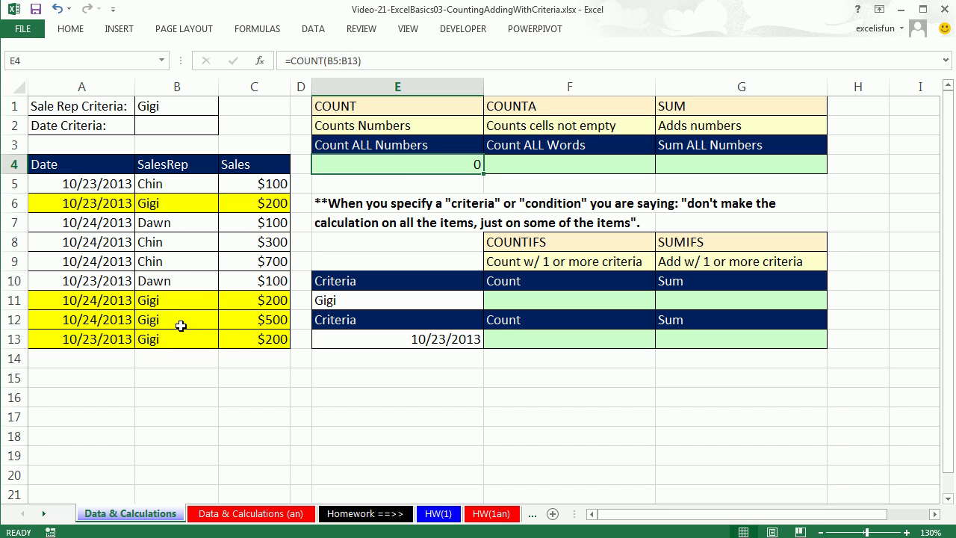
Step: Change the E4 COUNT range to the Sales amounts C5:C13, giving 9
key(F2)
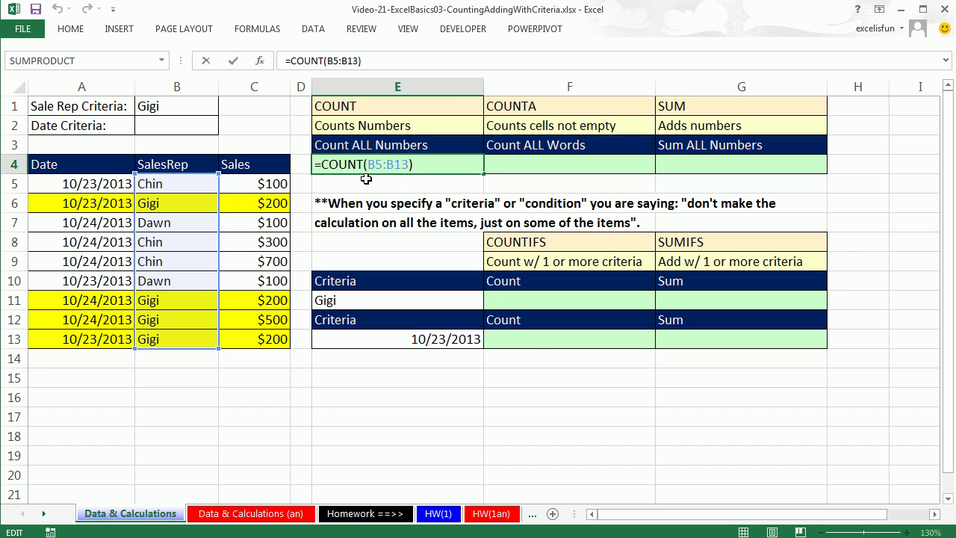
drag(368, 164, 410, 164)
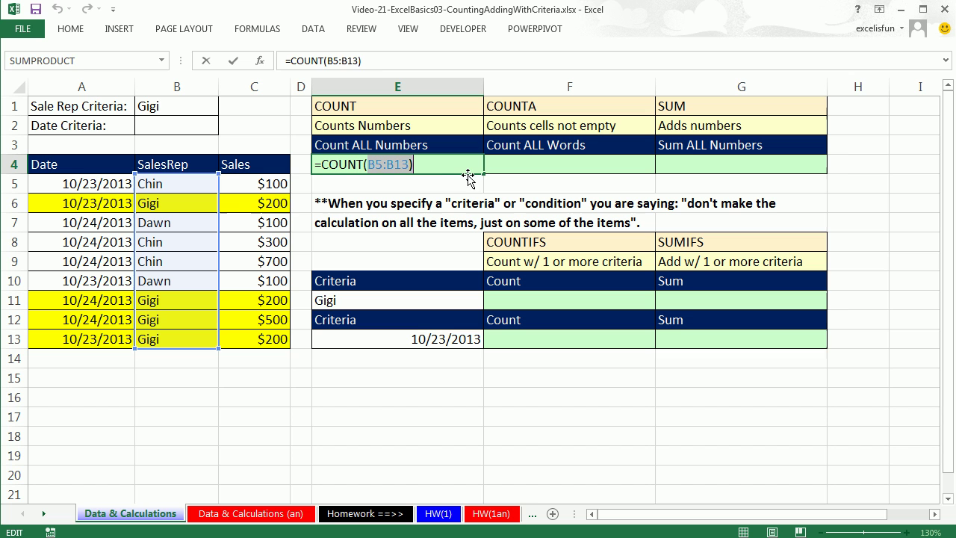
drag(245, 183, 263, 341)
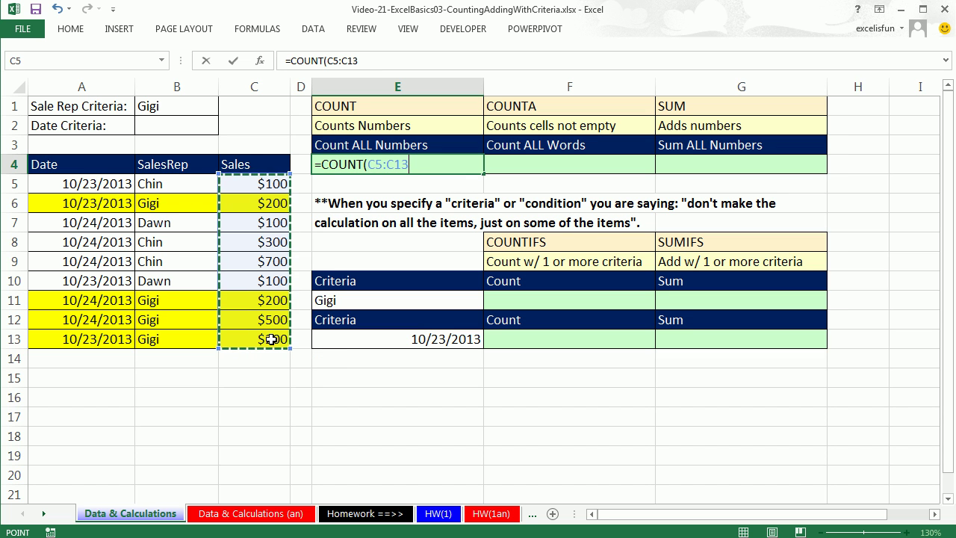
key(Tab)
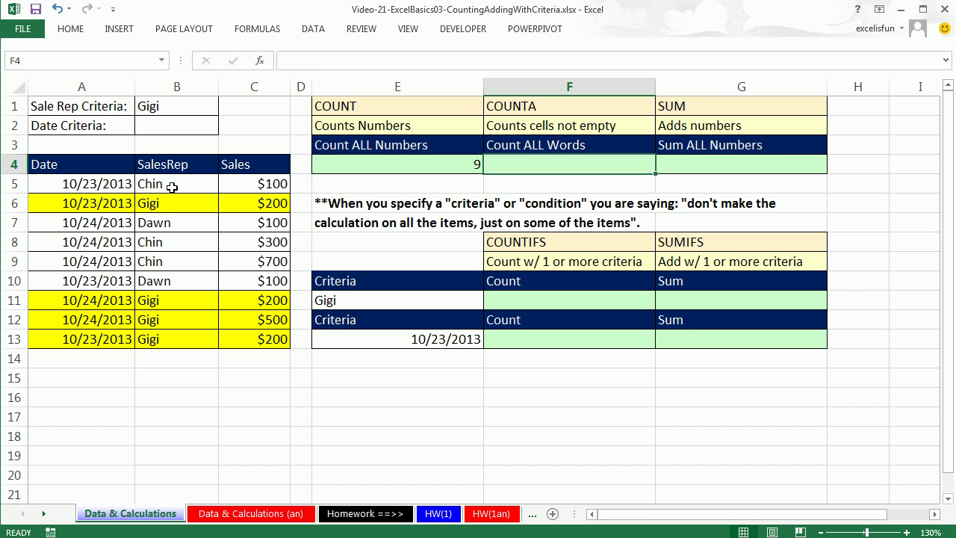
Step: Enter =COUNTA(B5:B13) in F4 to count the nine sales rep names
drag(235, 183, 256, 336)
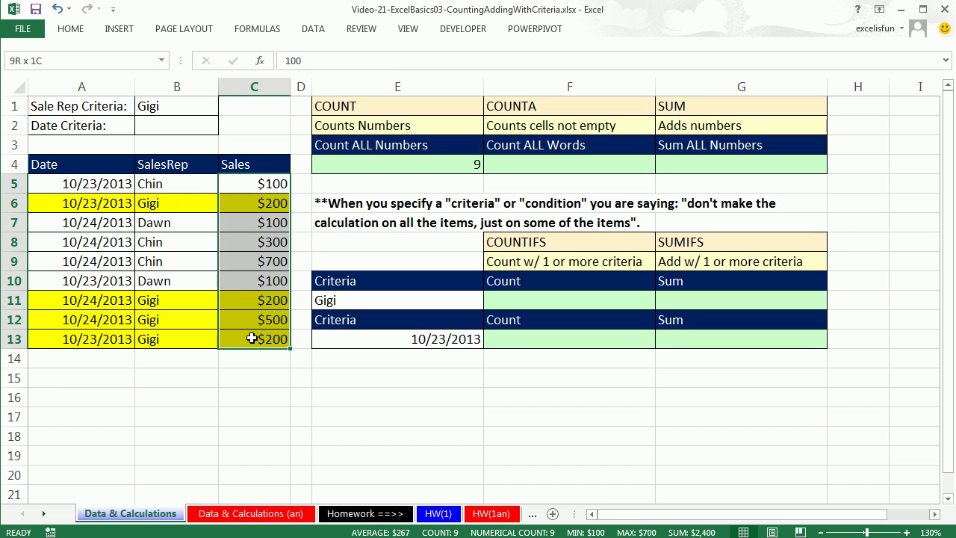
click(547, 158)
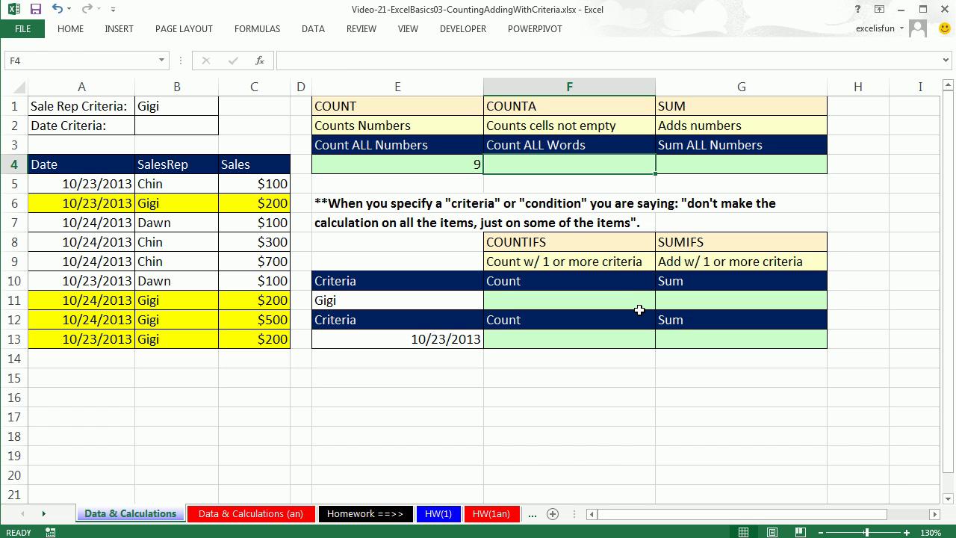
text(=counta)
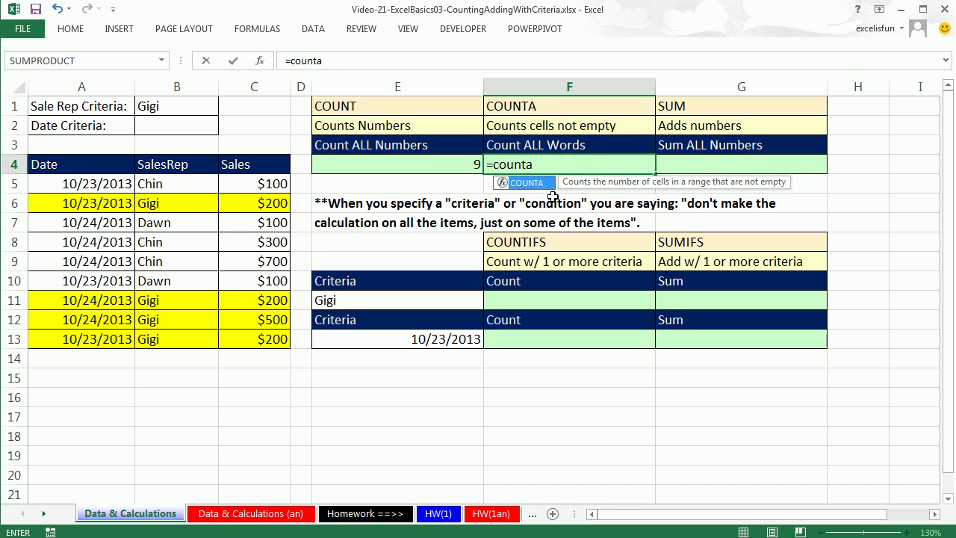
key(Tab)
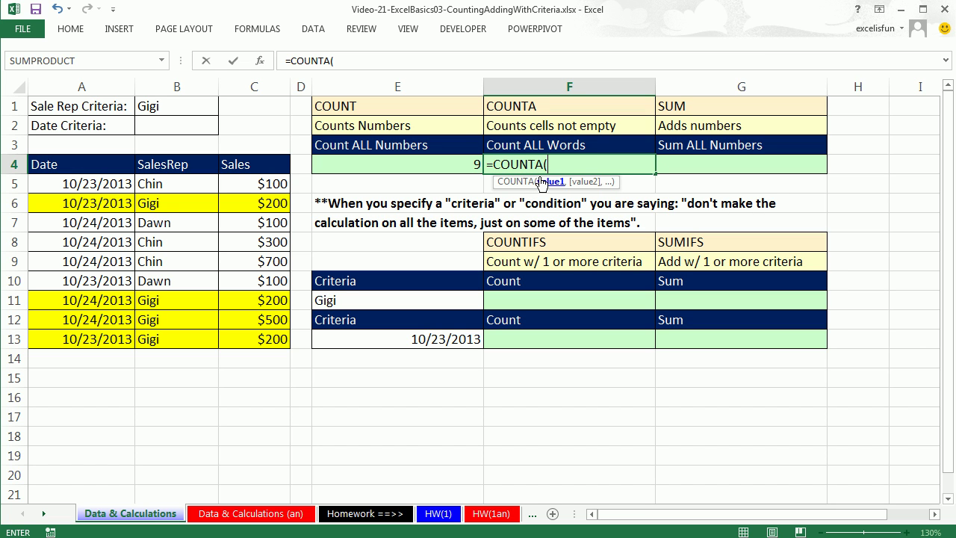
drag(150, 179, 161, 338)
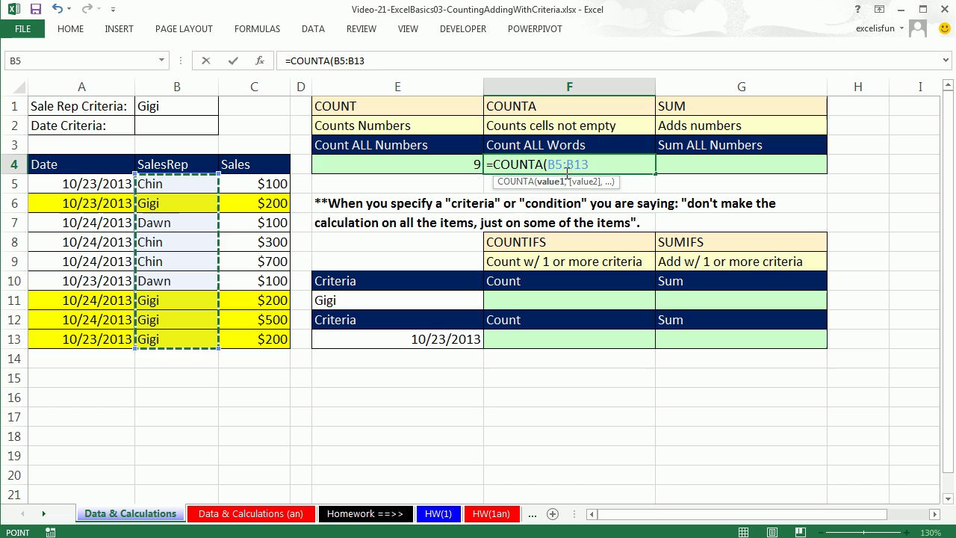
key(ctrl+Return)
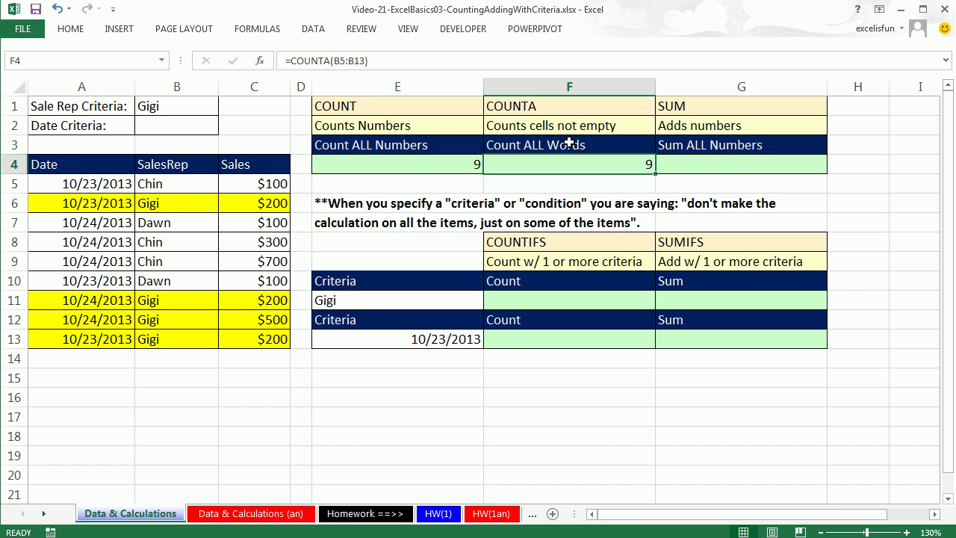
Step: Enter a SUM formula in G4 over the SalesRep range B5:B13
click(690, 169)
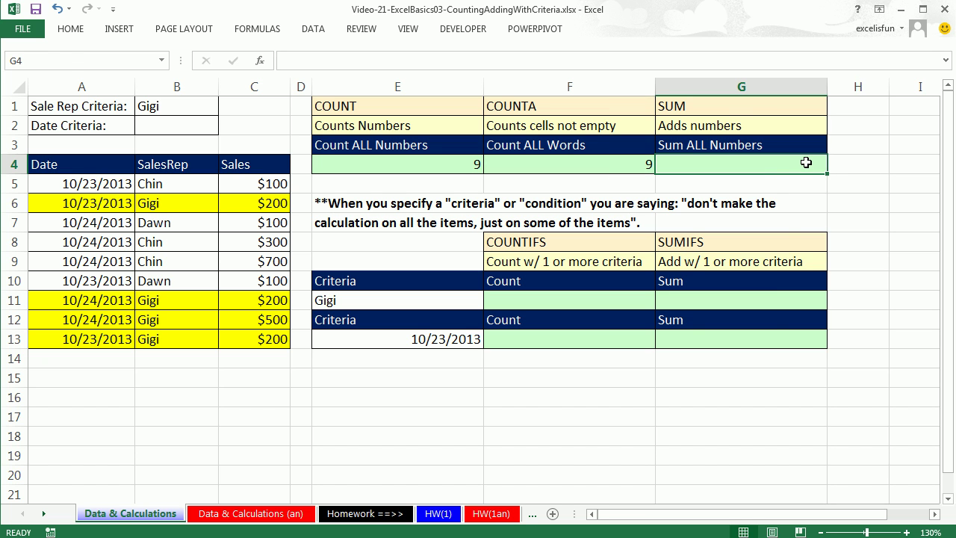
text(=sum)
key(Tab)
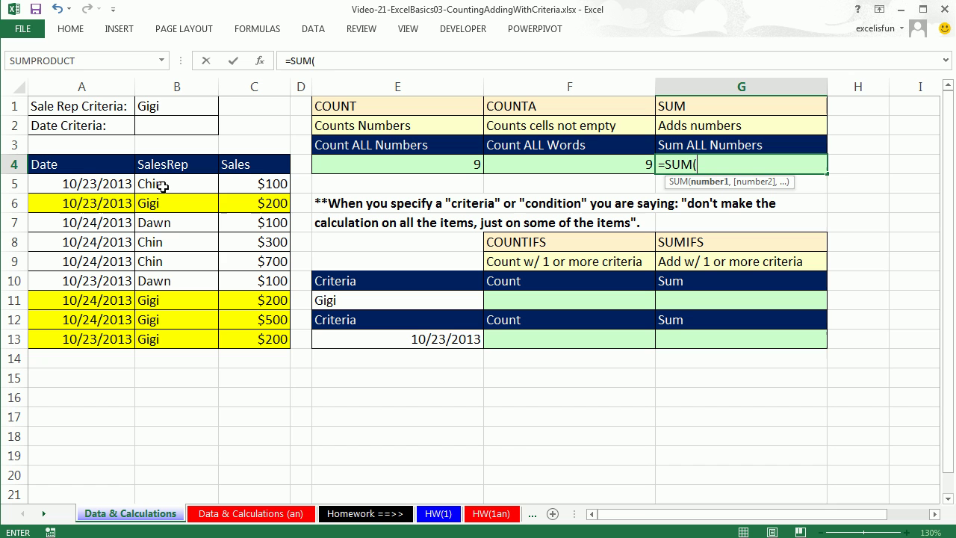
drag(156, 184, 156, 339)
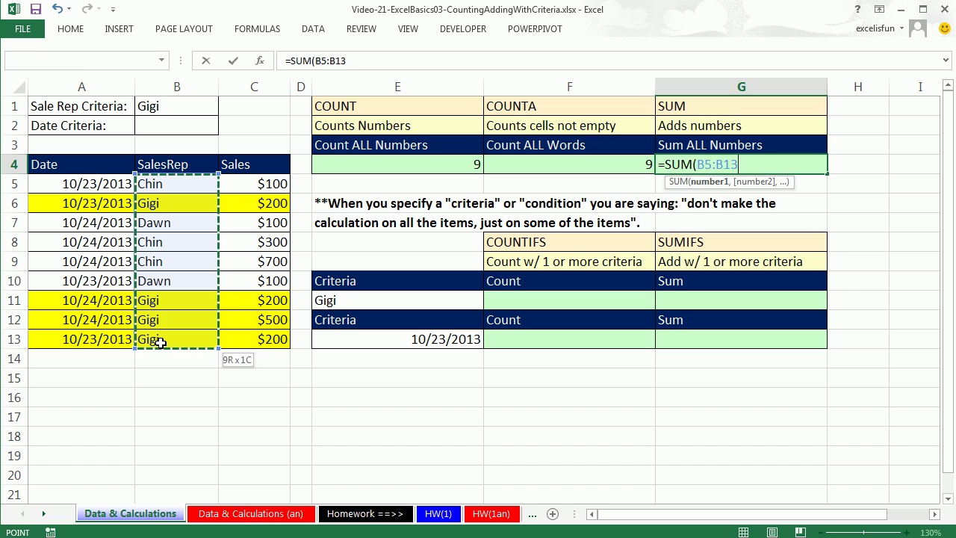
key(ctrl+Return)
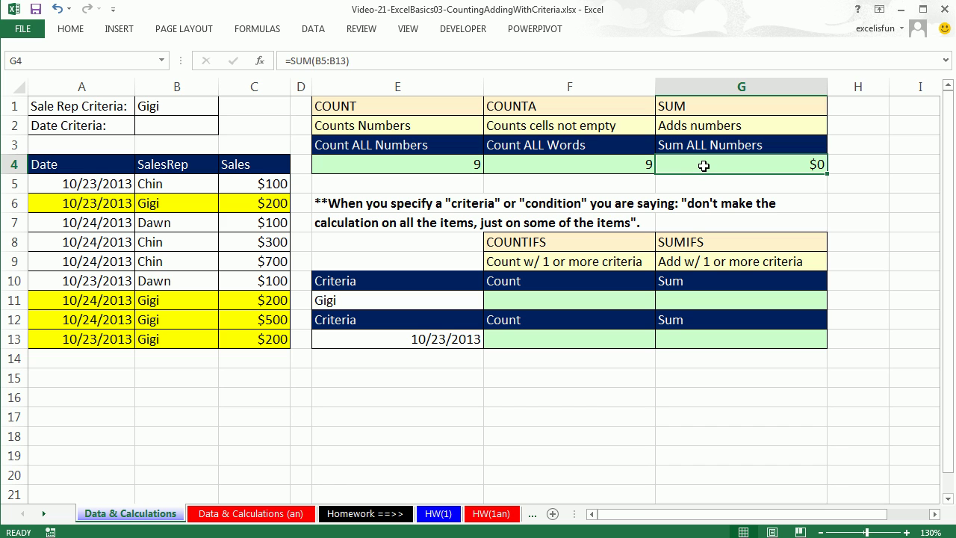
Step: Replace the G4 SUM range with the Sales amounts C5:C13, giving $2,400
key(F2)
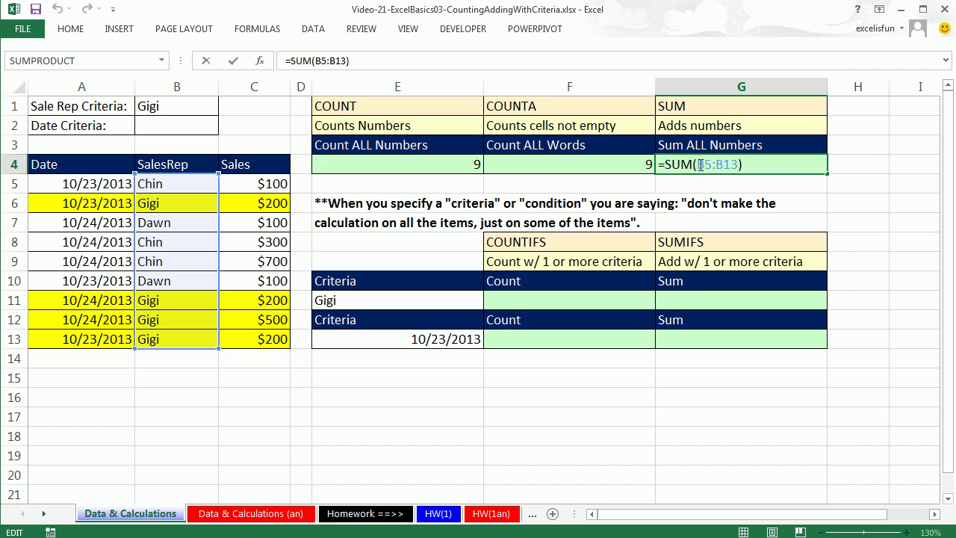
drag(700, 164, 794, 178)
key(Delete)
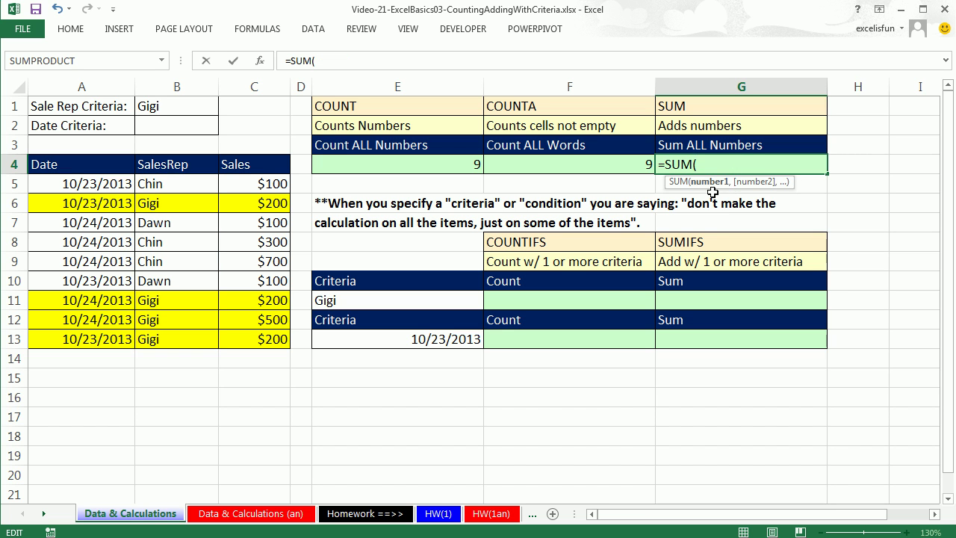
drag(256, 183, 258, 342)
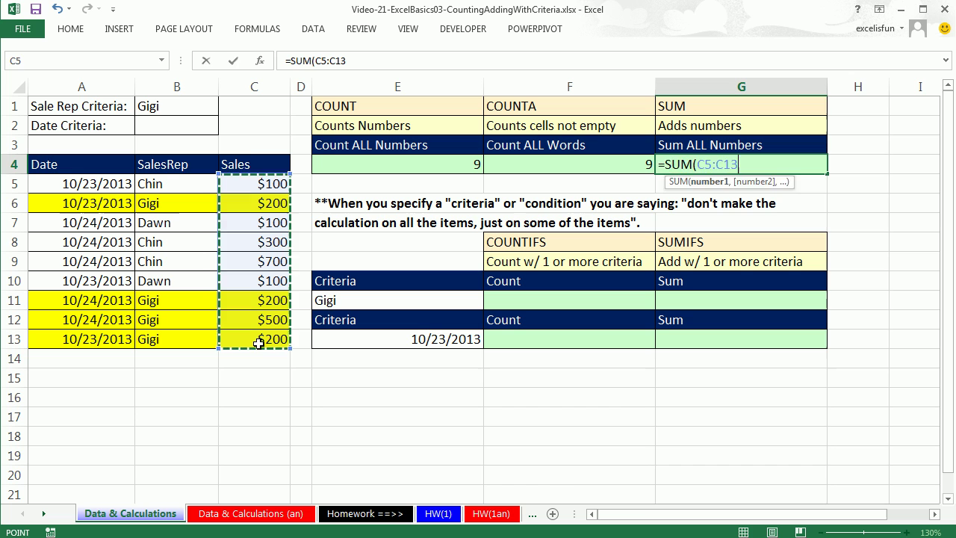
key(ctrl+Return)
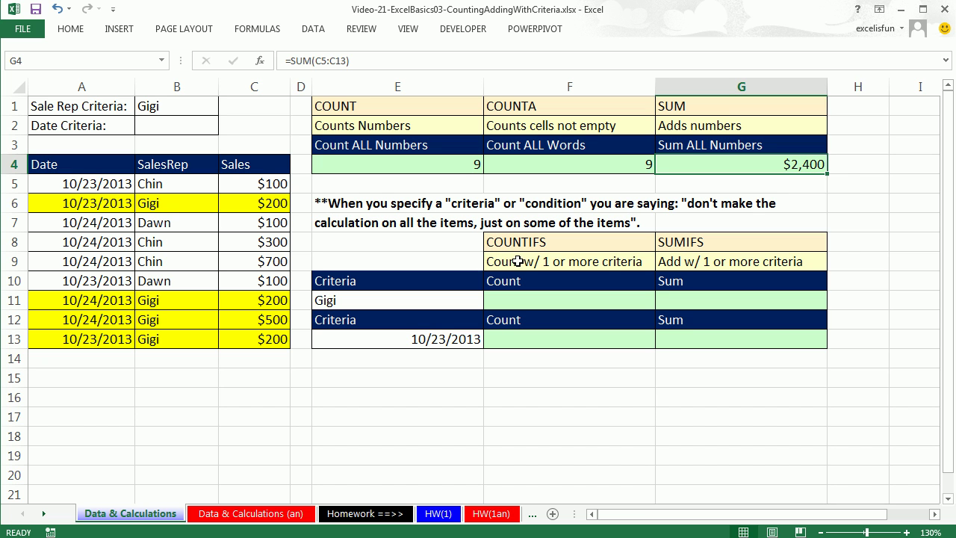
Step: Enter =COUNTIFS(B5:B13,E11) in F11 to count Gigi's sales, giving 4
drag(177, 185, 181, 338)
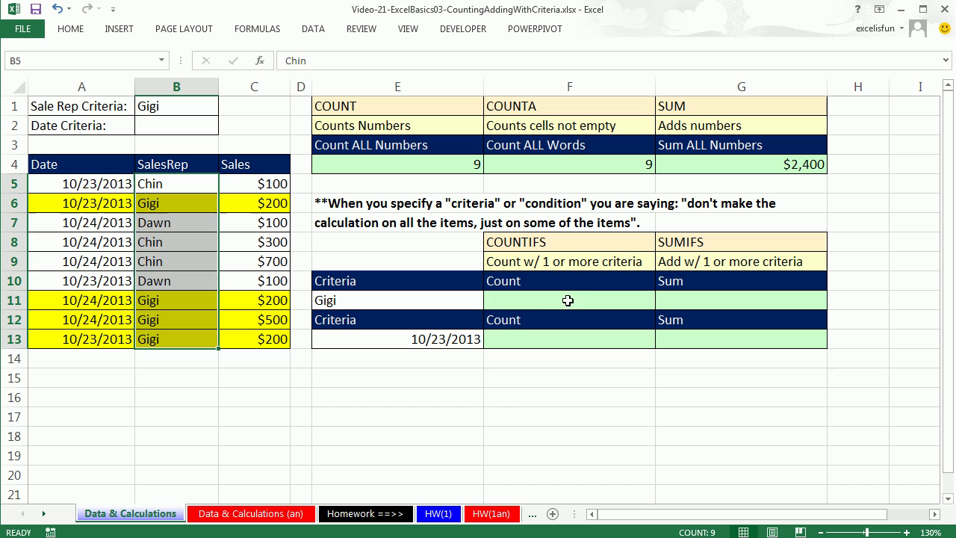
click(519, 300)
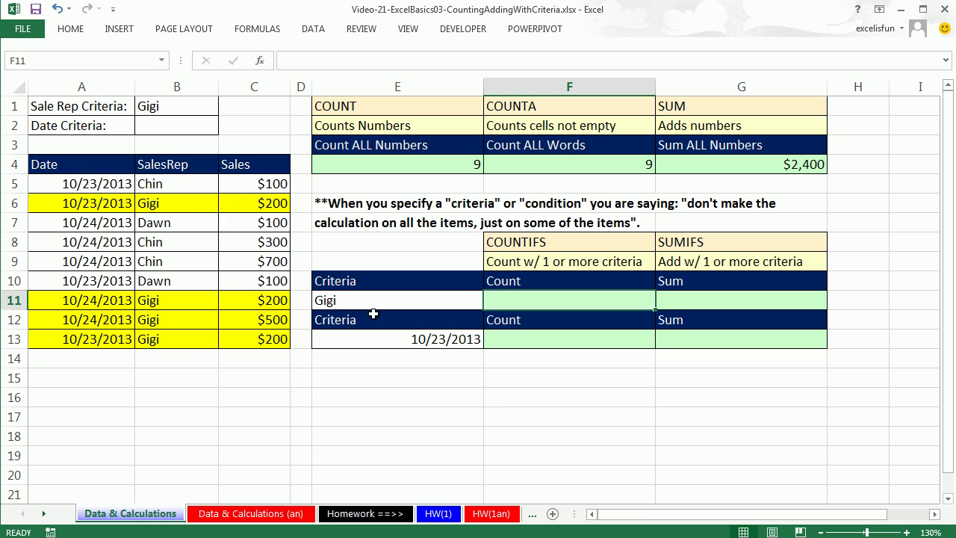
text(=)
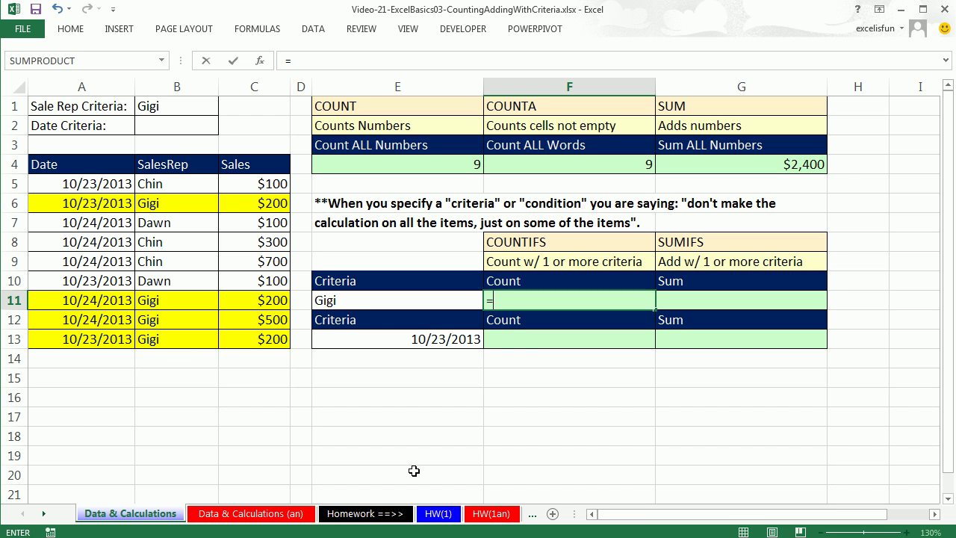
text(counti)
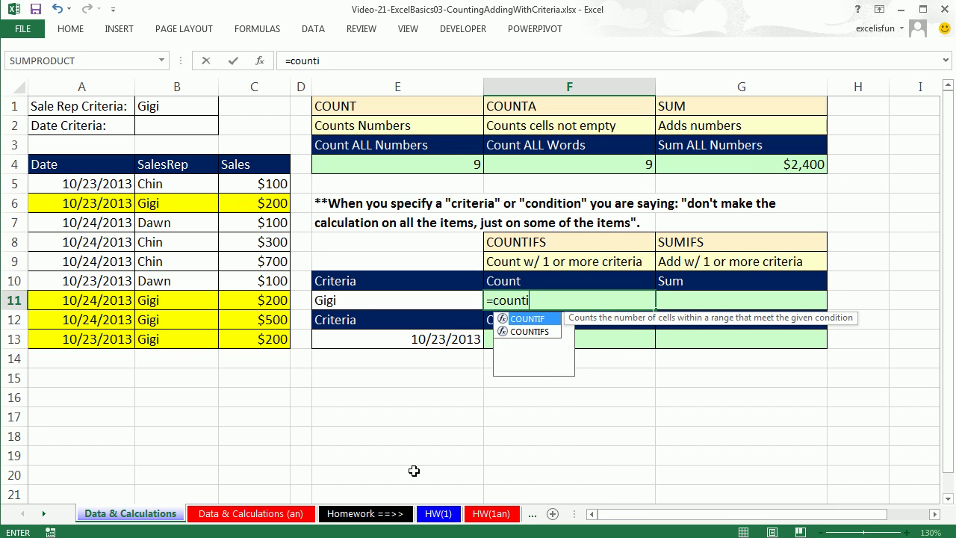
text(f)
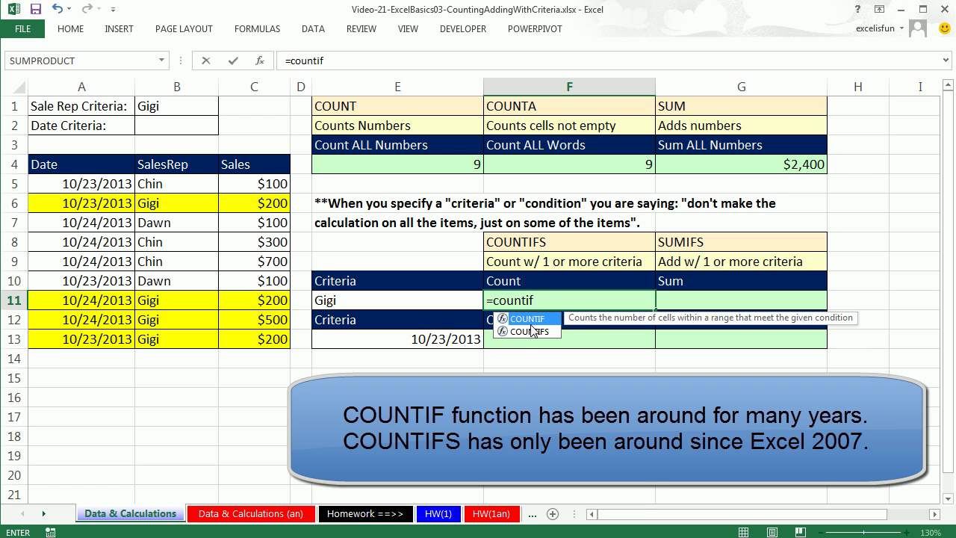
click(532, 330)
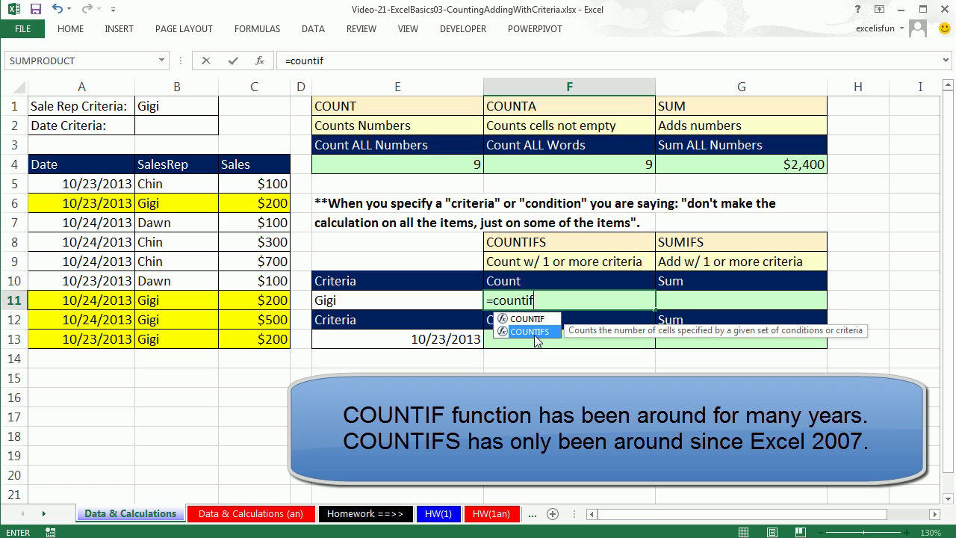
double_click(535, 331)
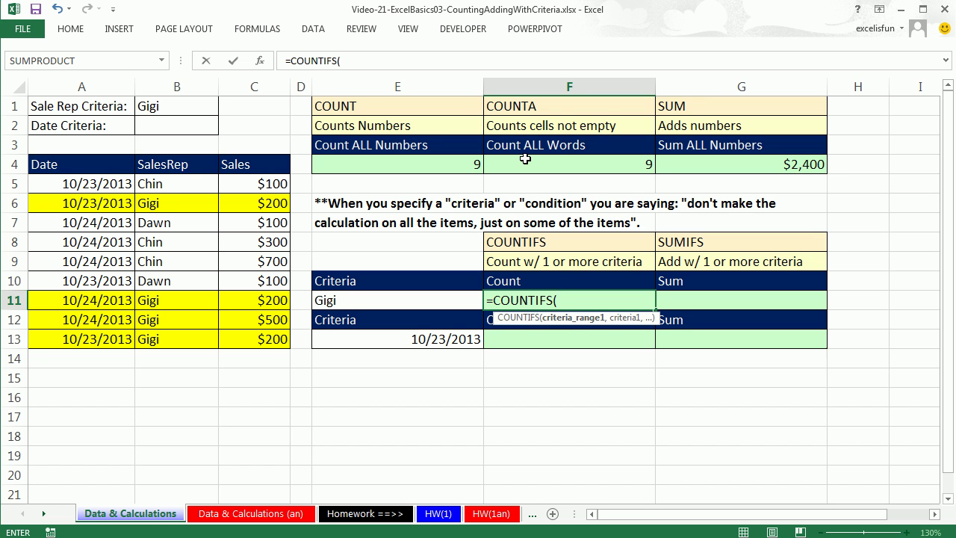
drag(172, 186, 178, 342)
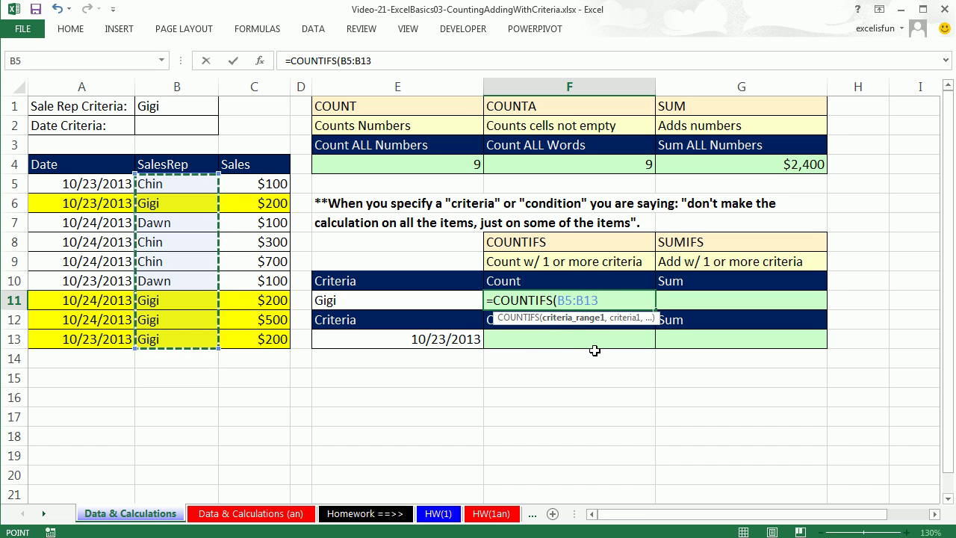
text(,)
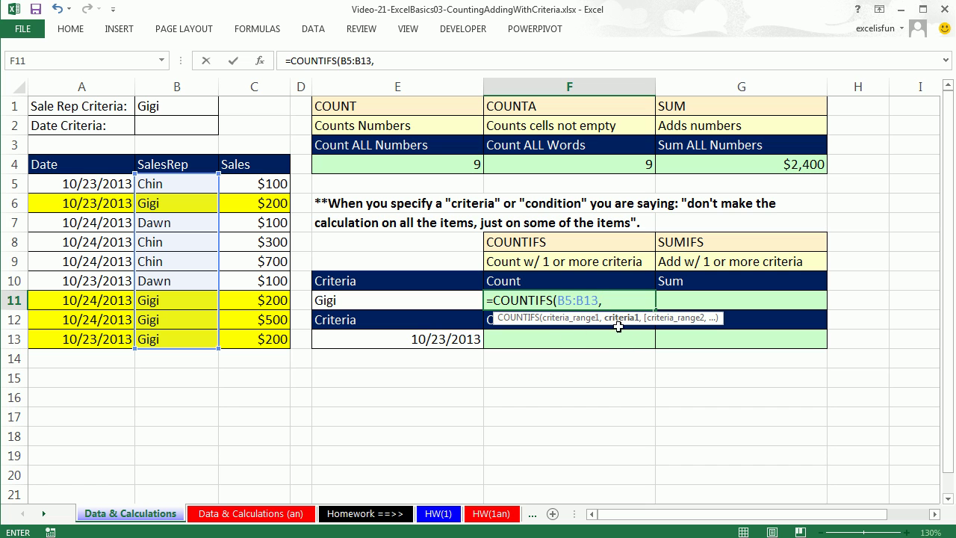
click(335, 301)
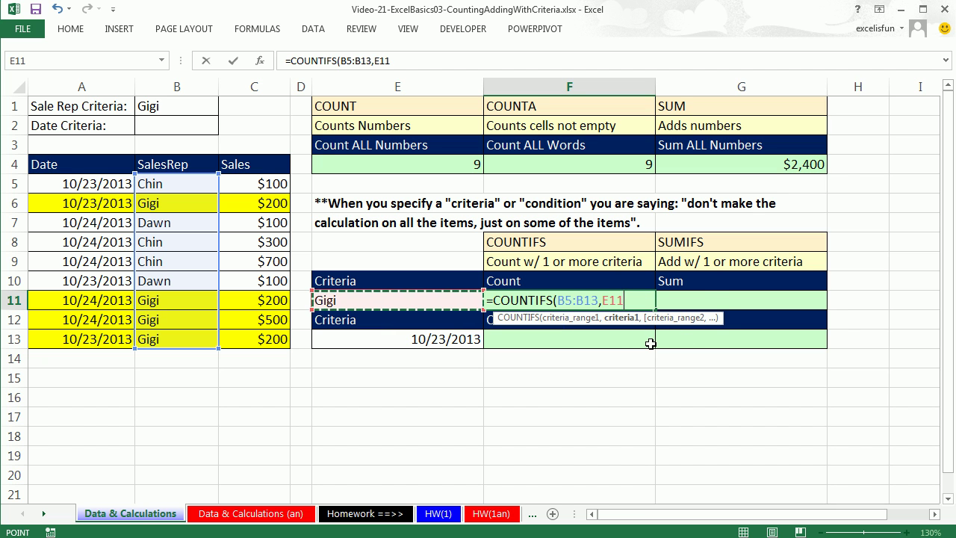
key(ctrl+Return)
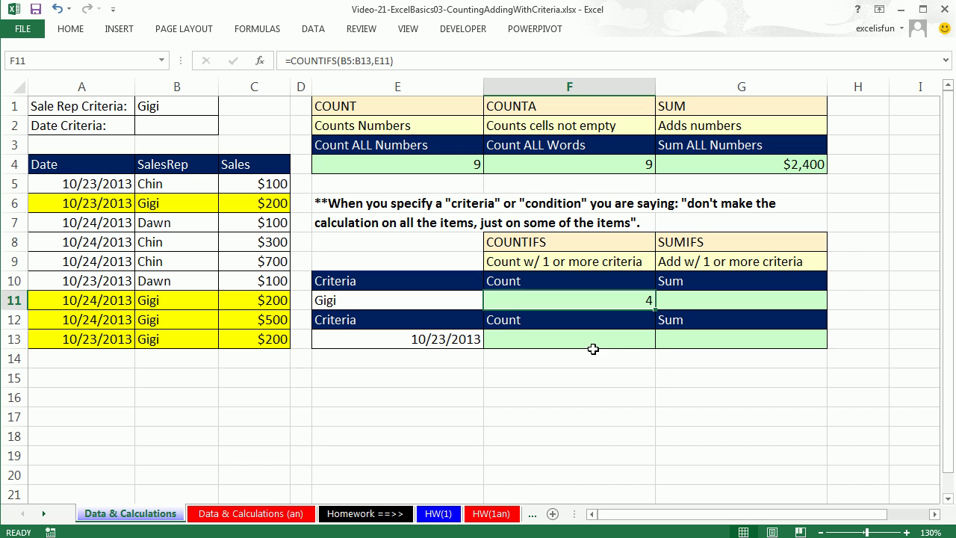
Step: Enter =COUNT(A5:A13) in F13, counting all nine dates
click(543, 342)
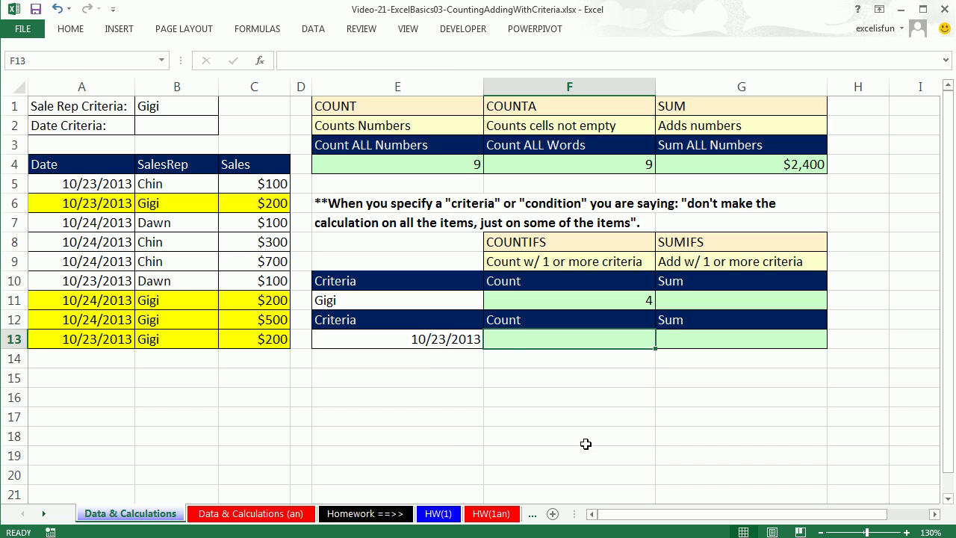
text(=count)
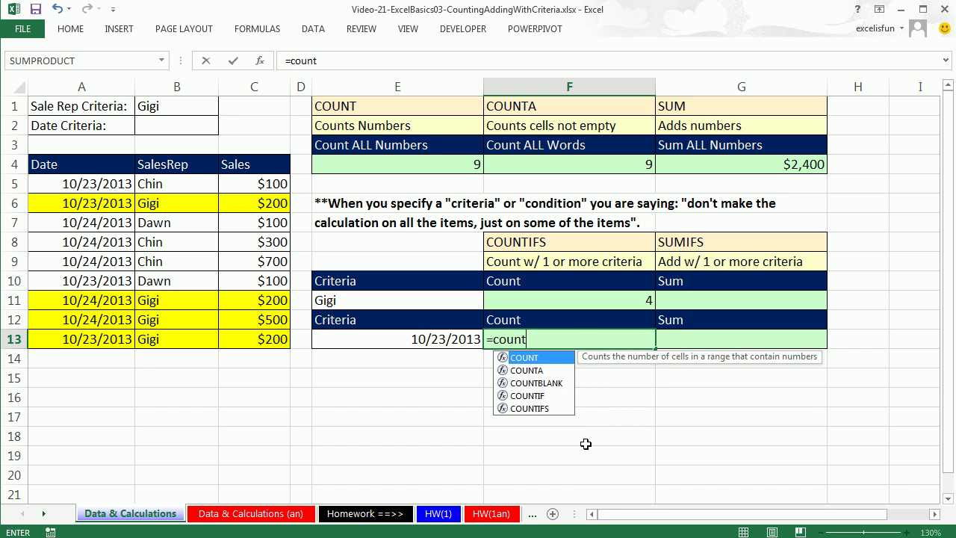
key(Tab)
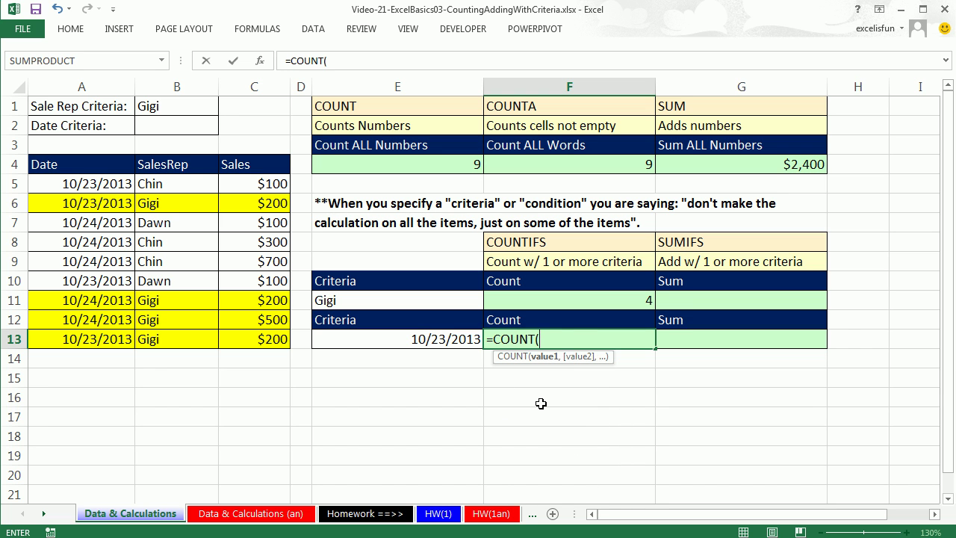
drag(108, 183, 108, 337)
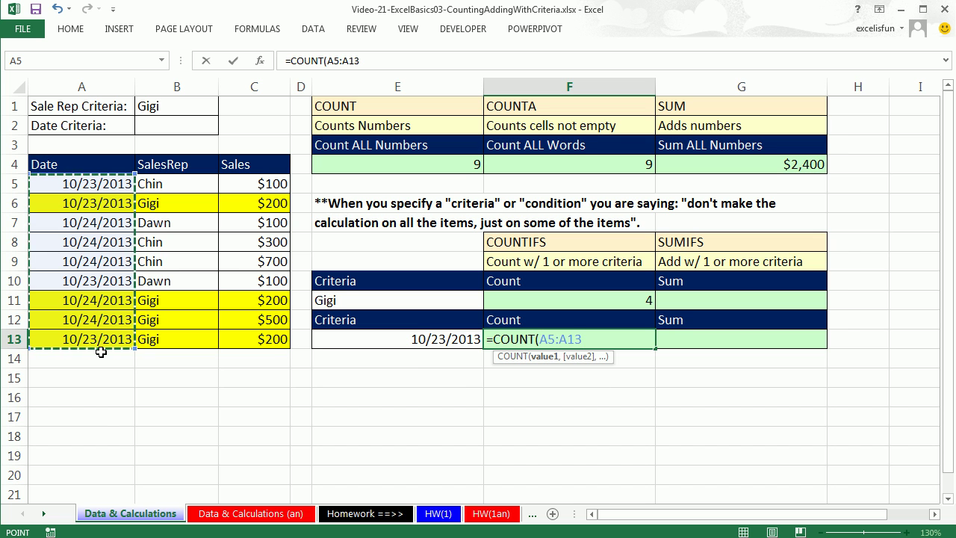
key(ctrl+Return)
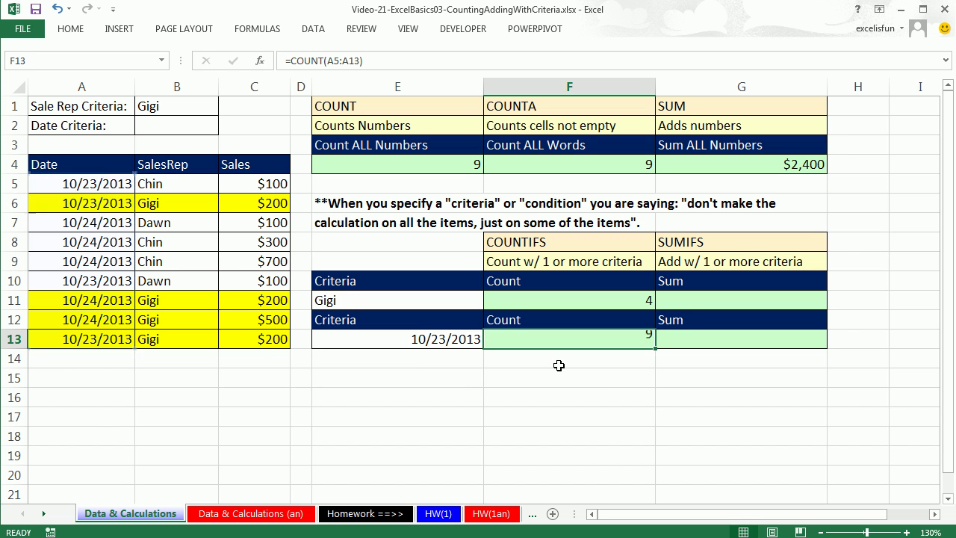
Step: Replace F13 with =COUNTIFS(A5:A13,E13) to count 10/23/2013 rows, giving 4
text(=co)
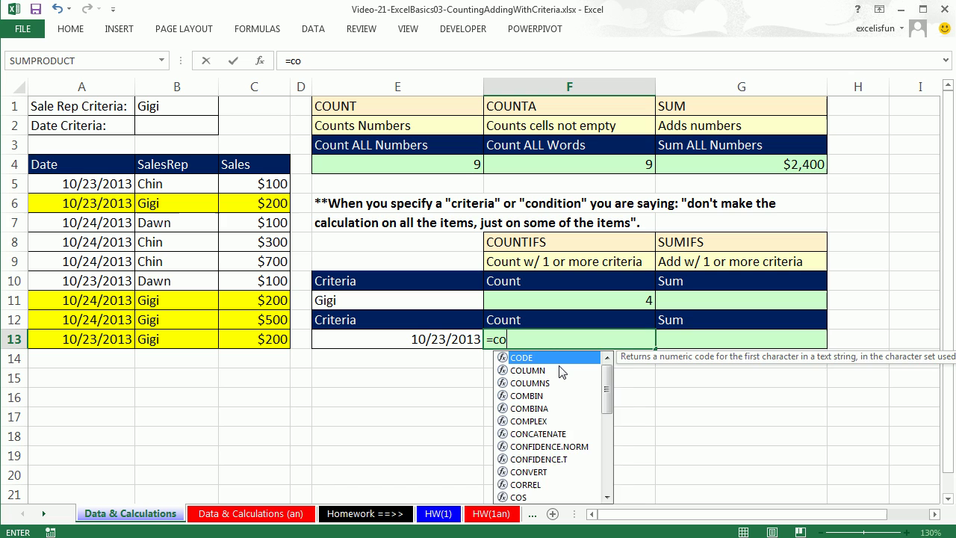
text(unt)
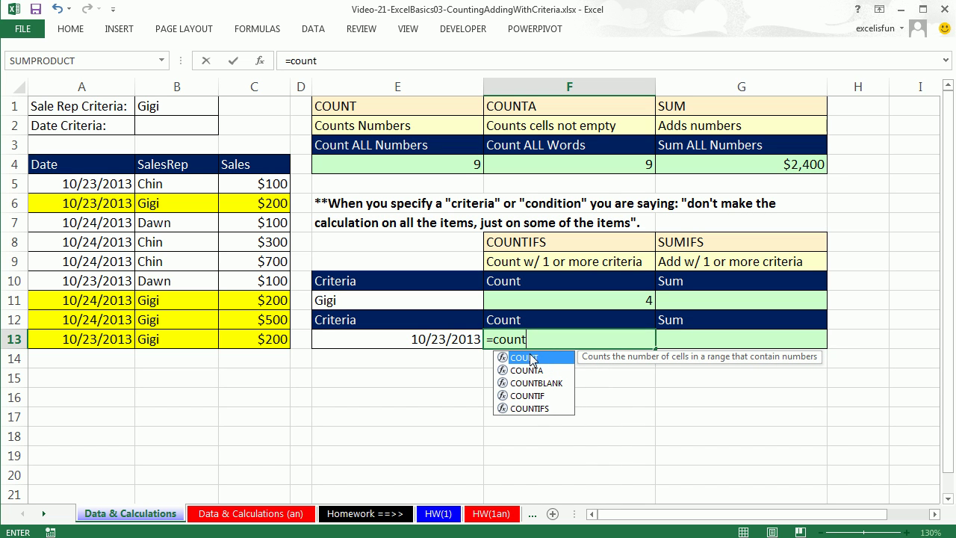
double_click(527, 409)
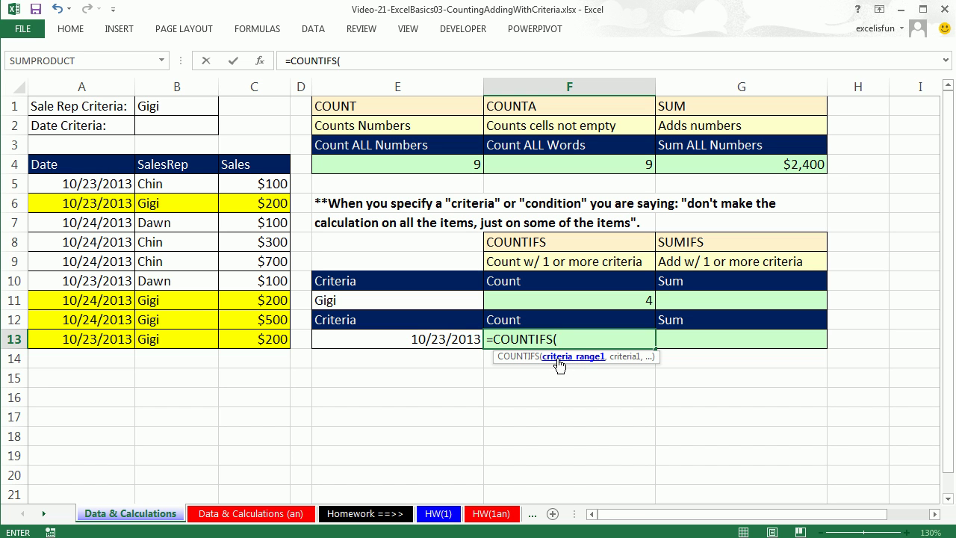
drag(94, 184, 97, 339)
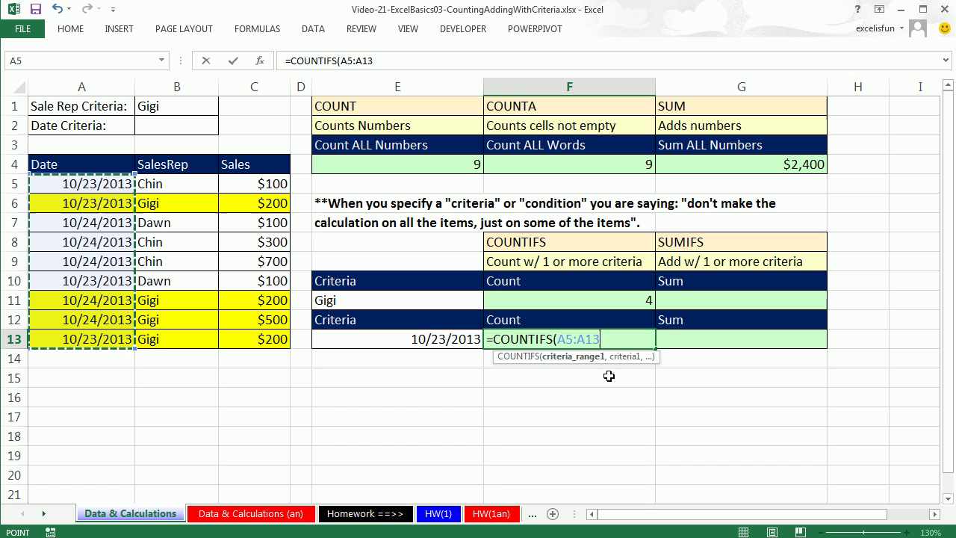
text(,)
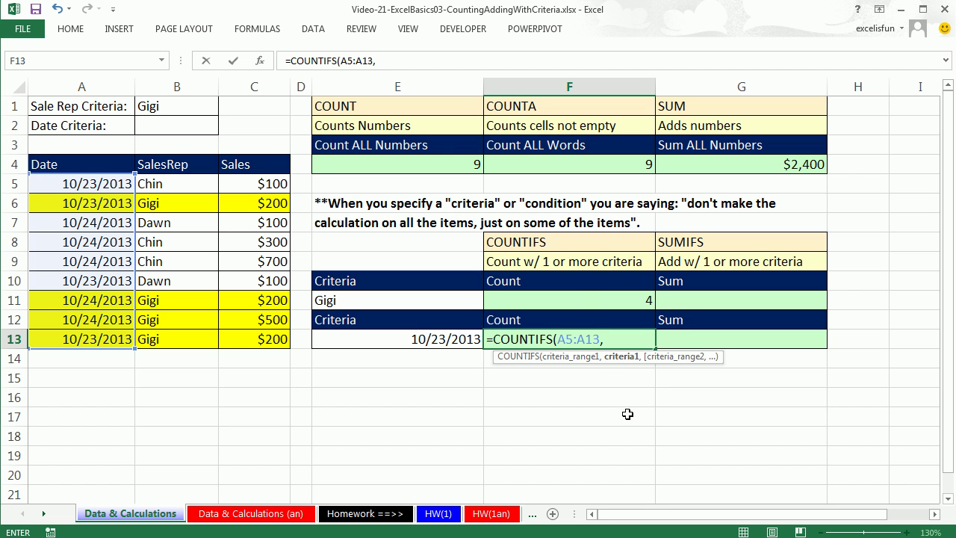
click(415, 339)
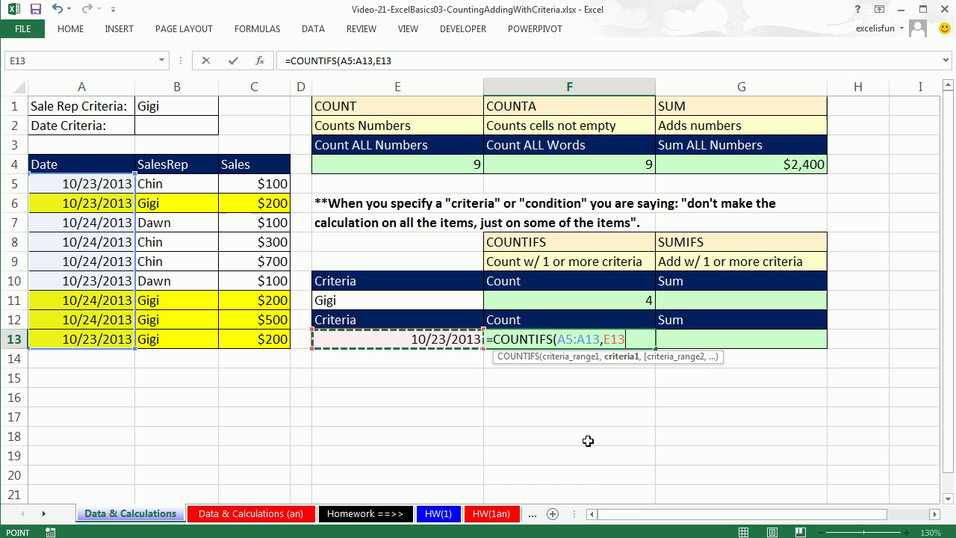
key(ctrl+Return)
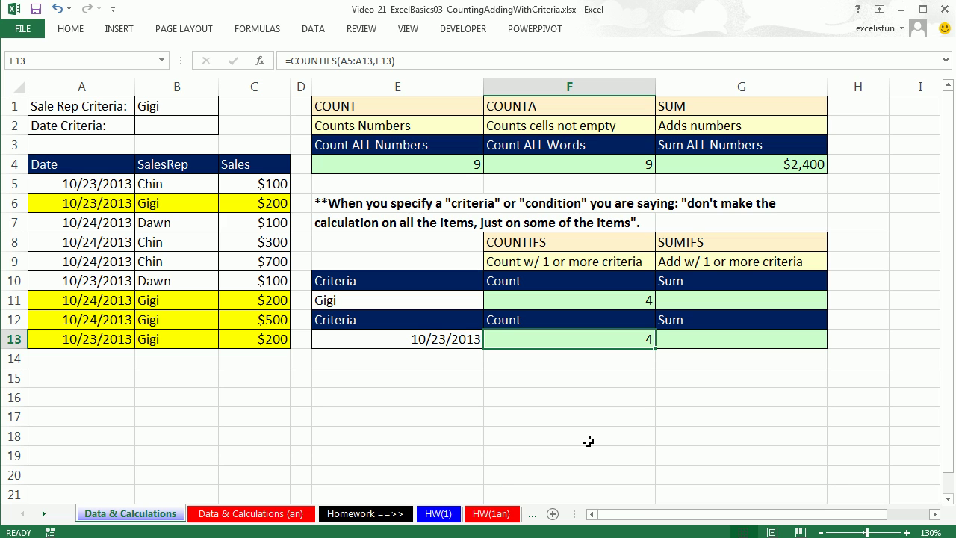
click(165, 101)
key(Delete)
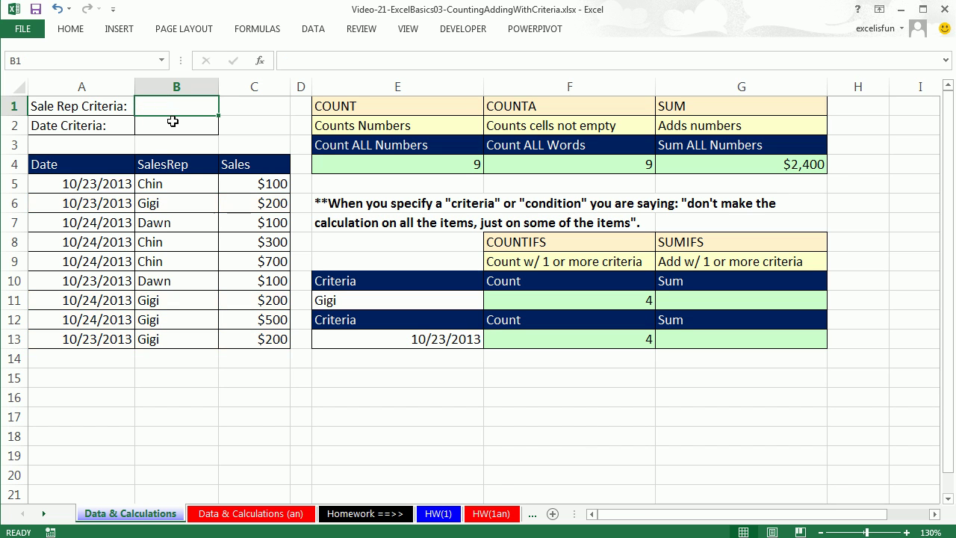
click(171, 122)
text(10)
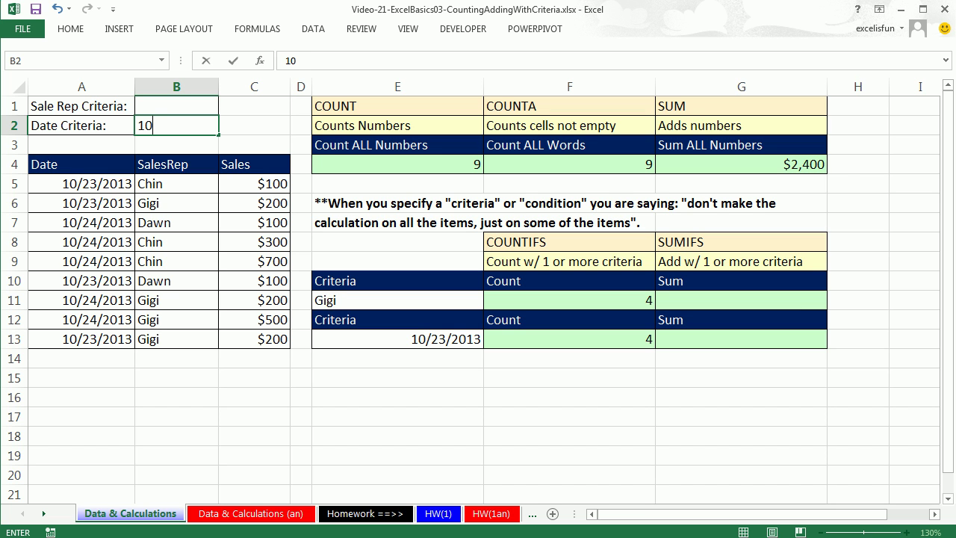
text(/23/)
text(2013)
key(ctrl+Return)
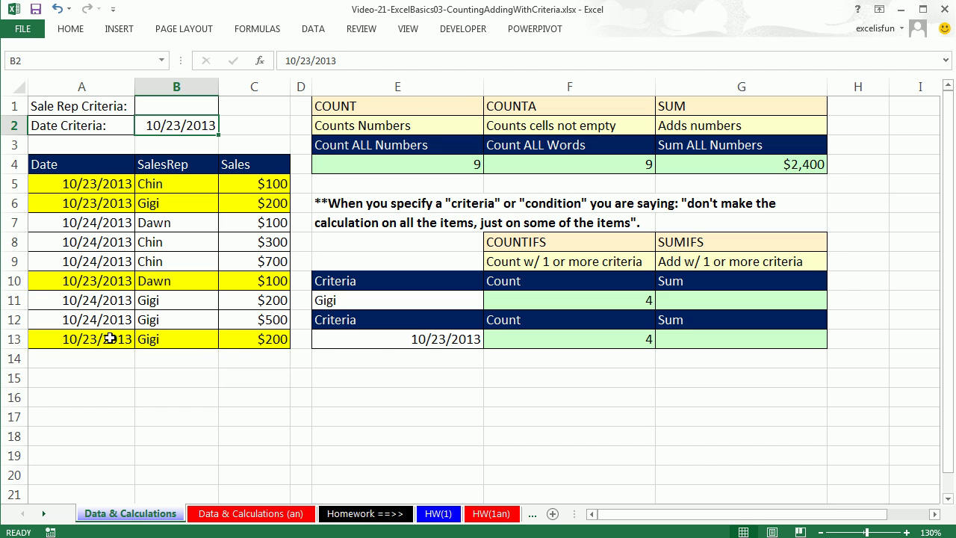
double_click(542, 340)
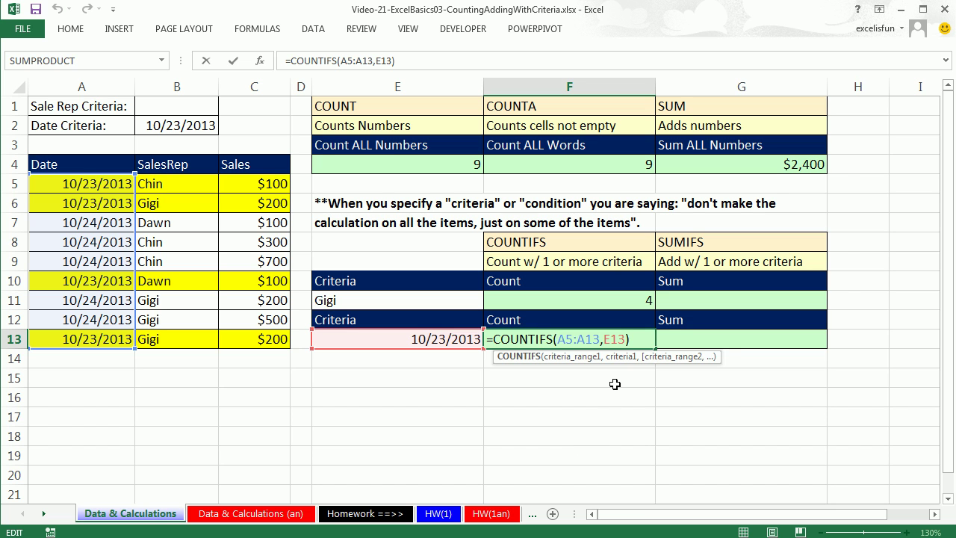
key(ctrl+Return)
click(686, 301)
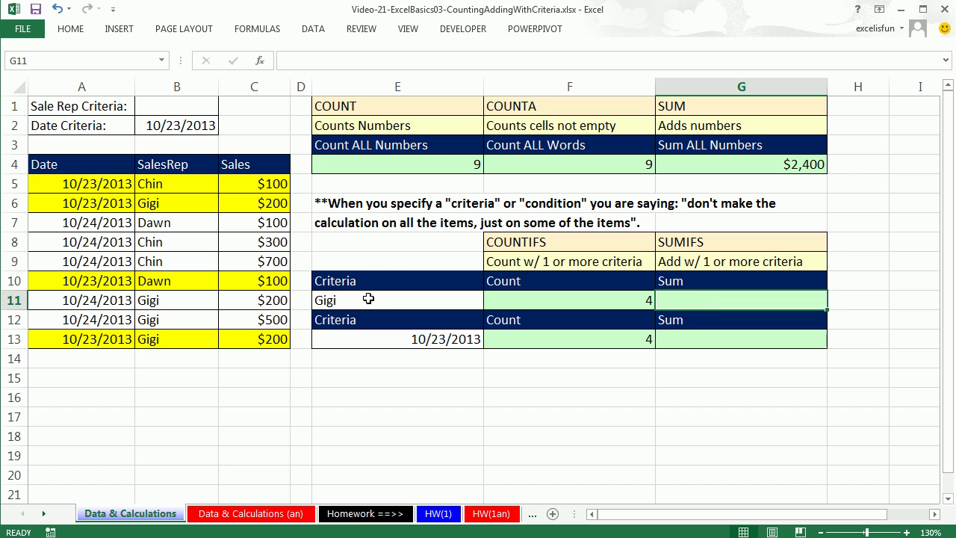
click(179, 104)
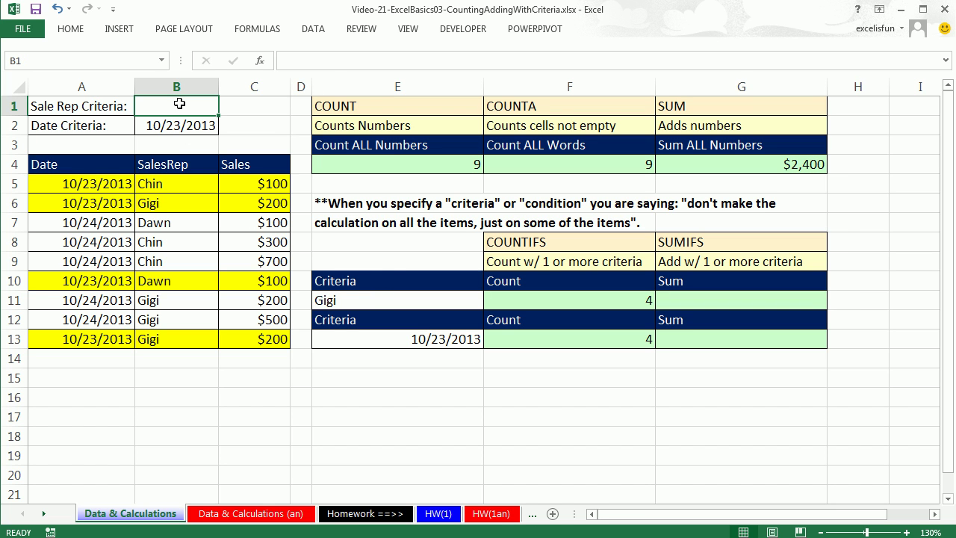
click(183, 125)
key(Delete)
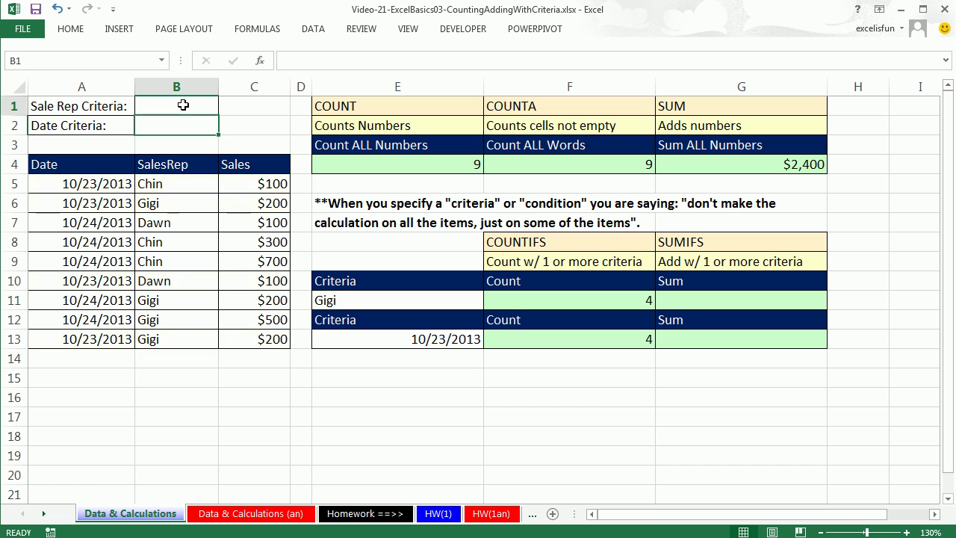
click(184, 105)
text(Gigi)
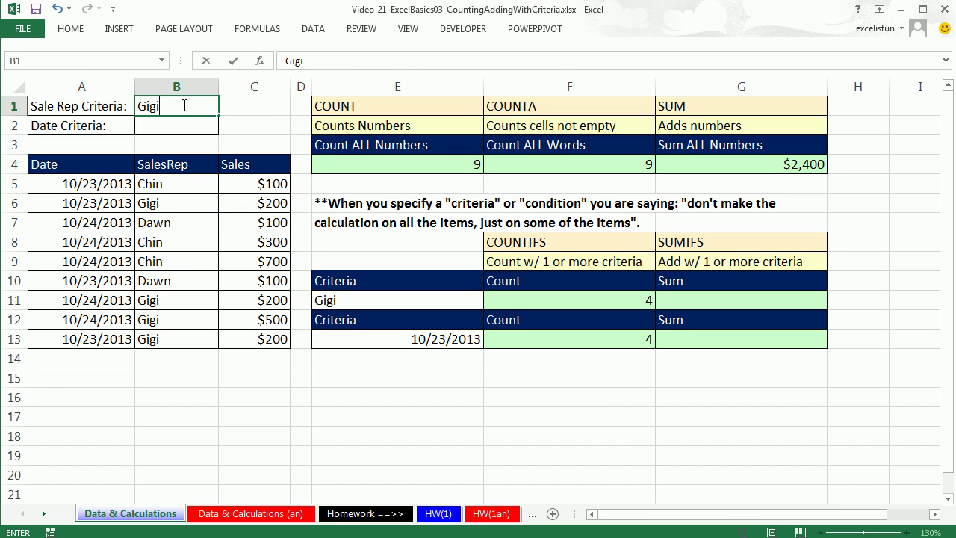
key(ctrl+Return)
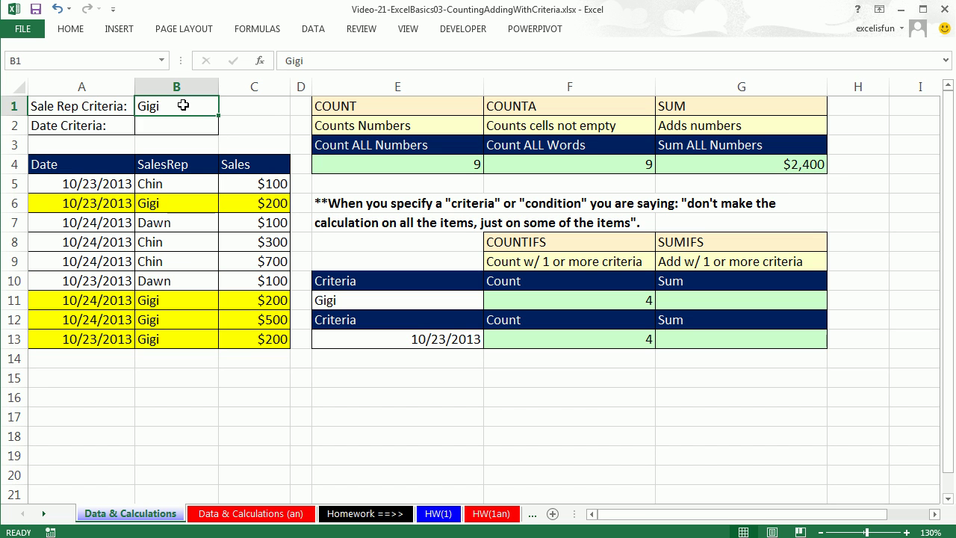
click(253, 203)
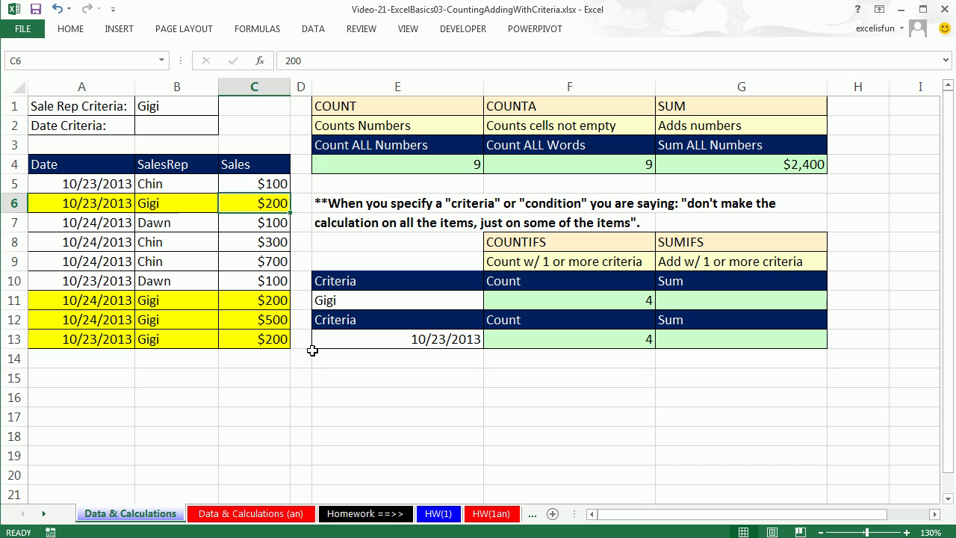
ctrl+click(236, 301)
drag(236, 301, 241, 337)
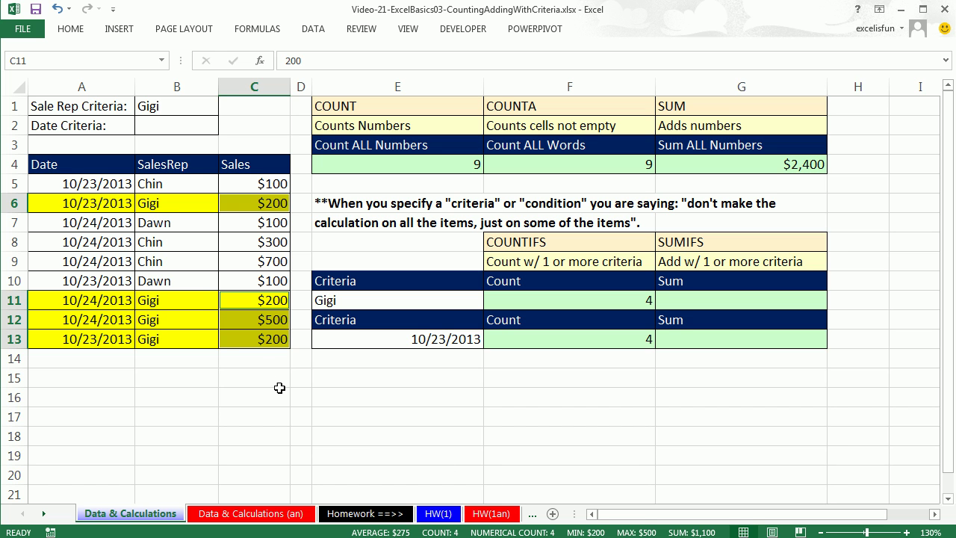
drag(243, 184, 260, 339)
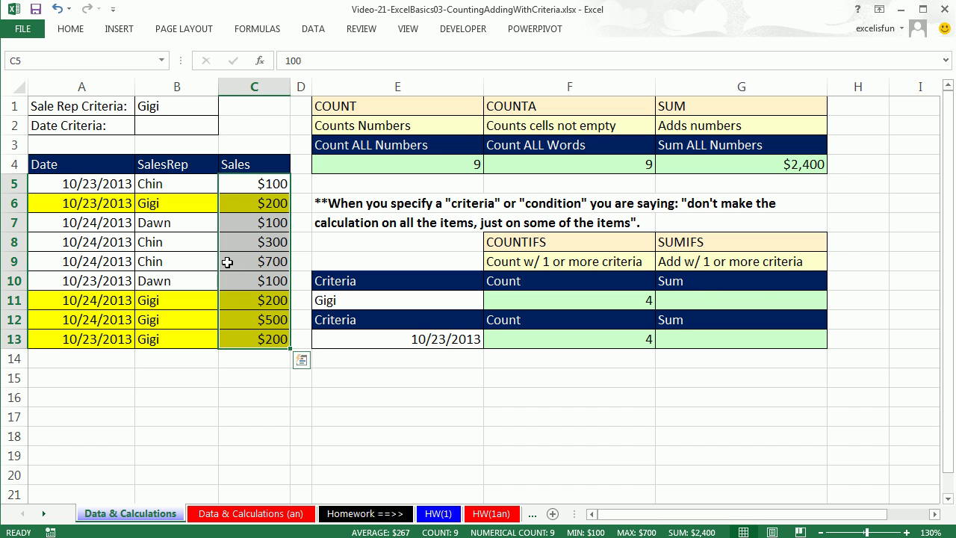
Step: Review the Sales and SalesRep columns, then start a SUMIFS formula in G11
click(705, 299)
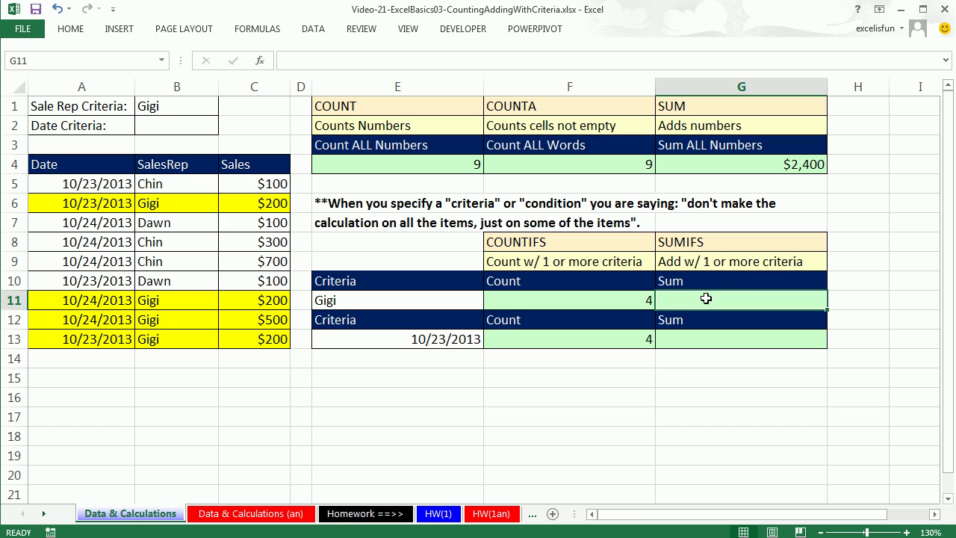
click(256, 184)
drag(256, 184, 260, 348)
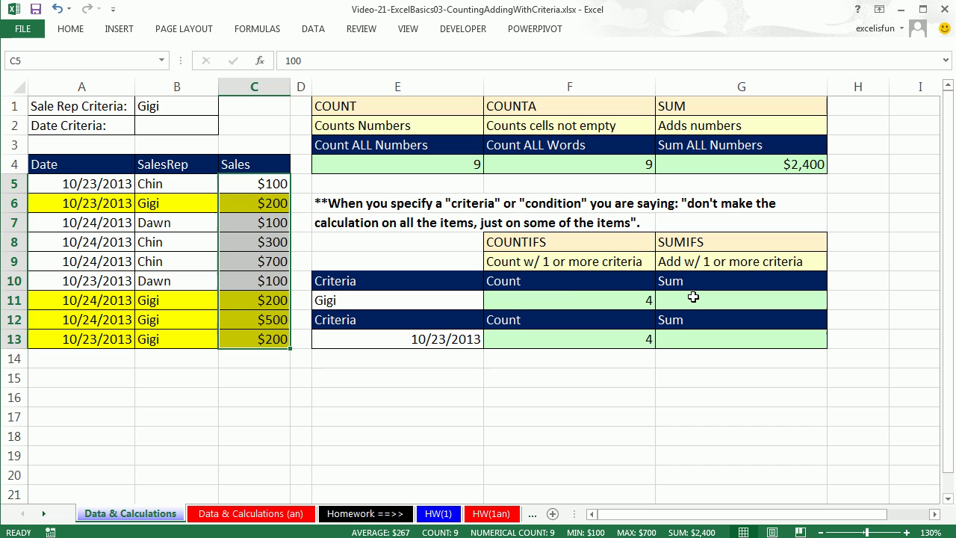
drag(153, 179, 147, 330)
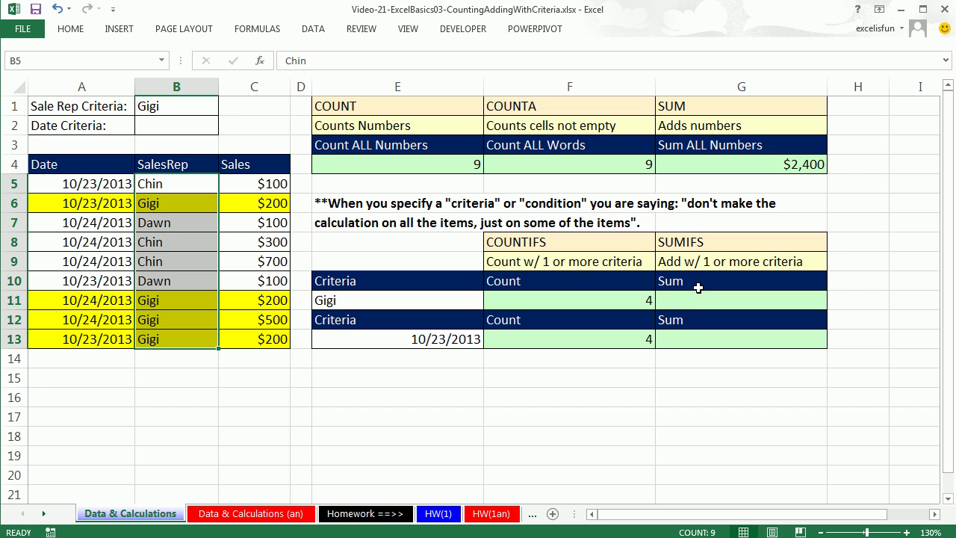
click(693, 297)
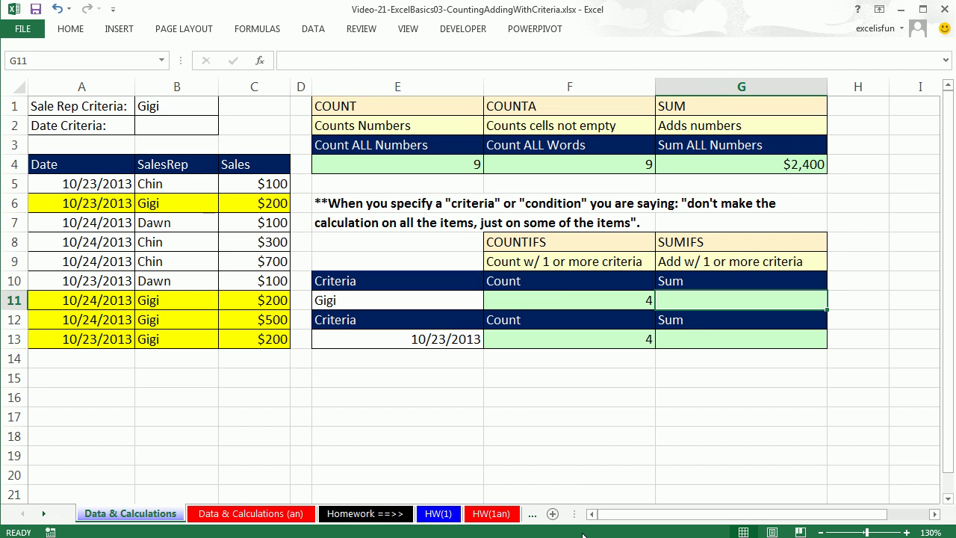
text(=sum)
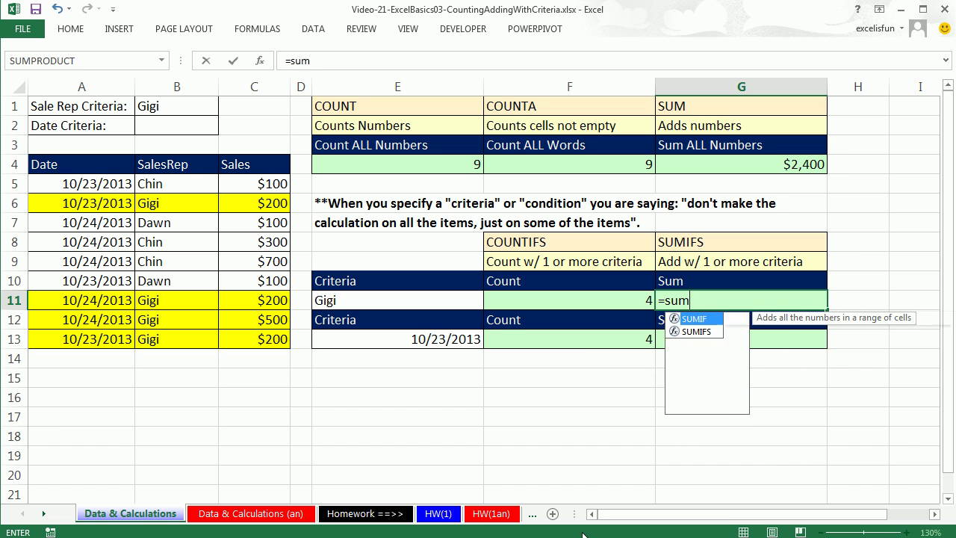
text(if)
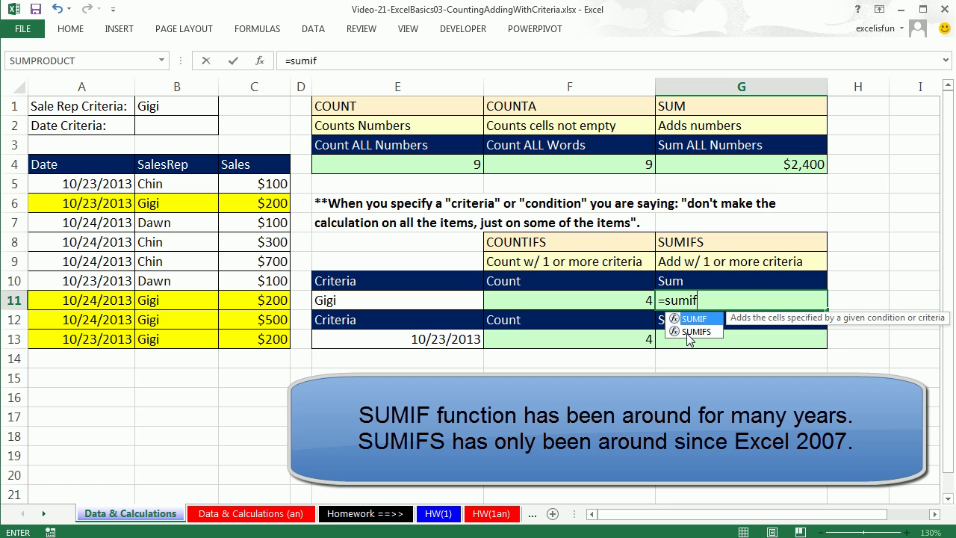
click(687, 332)
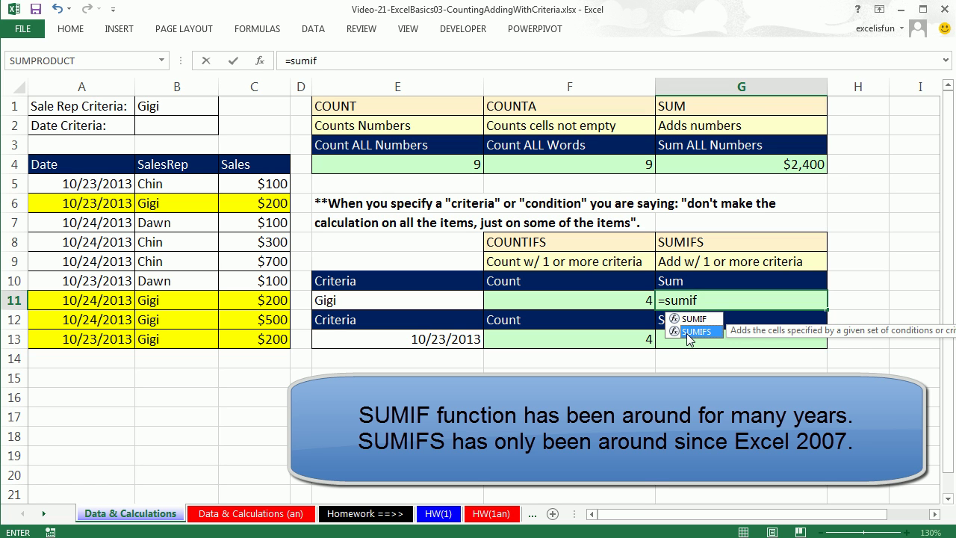
double_click(687, 332)
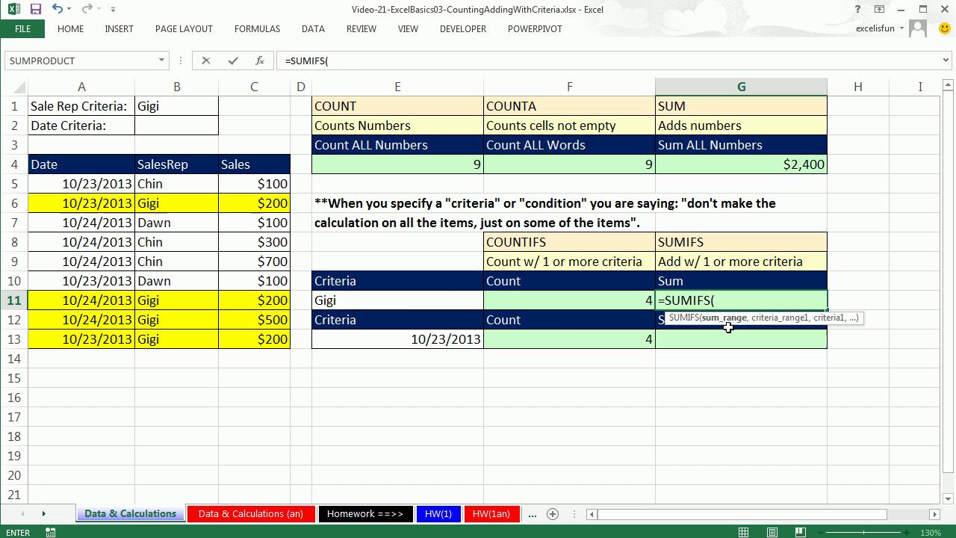
Step: Complete =SUMIFS(C5:C13,B5:B13,E11) in G11, totaling Gigi's sales at $1,100
drag(240, 183, 261, 338)
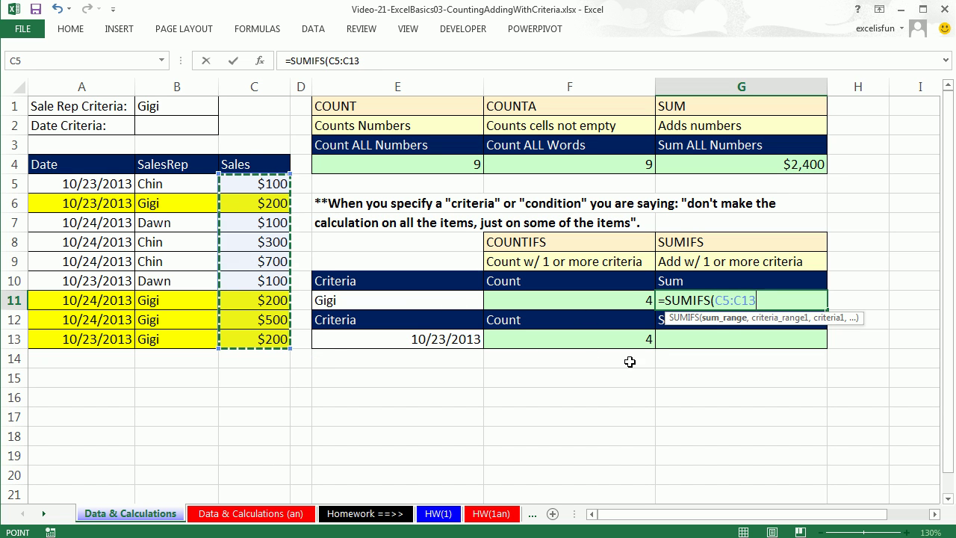
text(,)
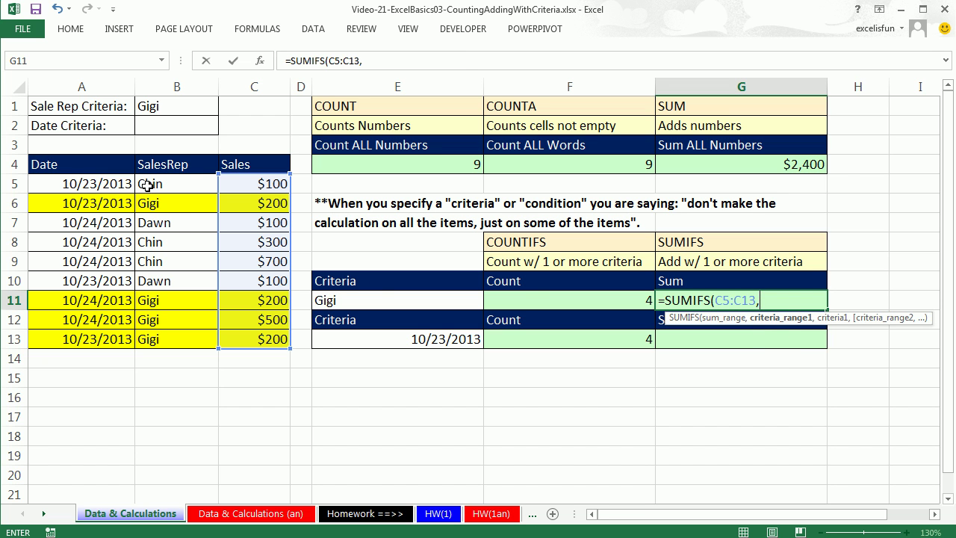
drag(150, 183, 153, 337)
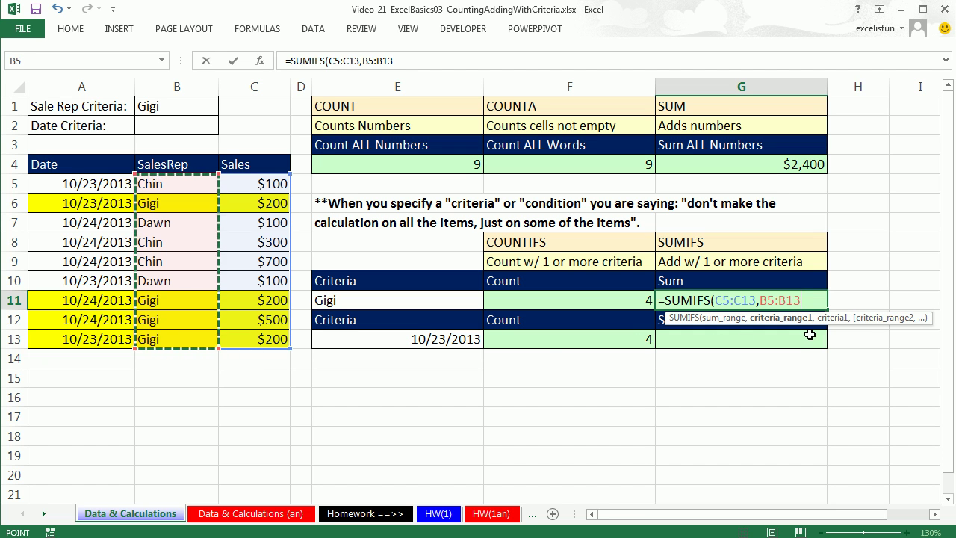
text(,)
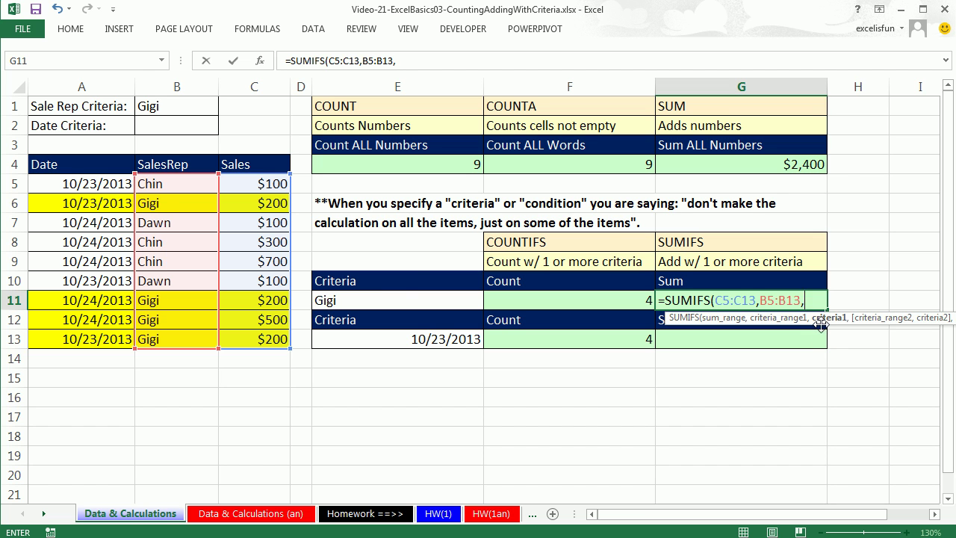
click(399, 301)
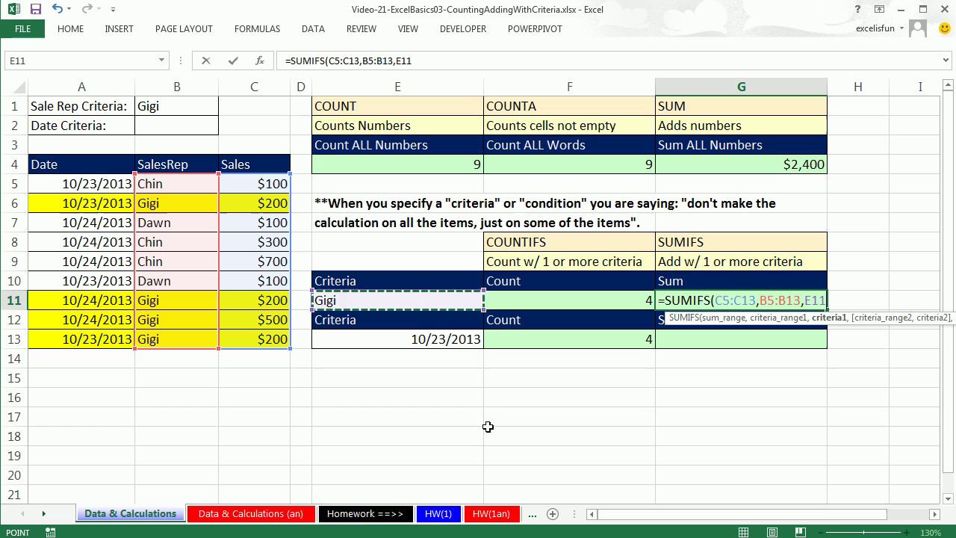
text())
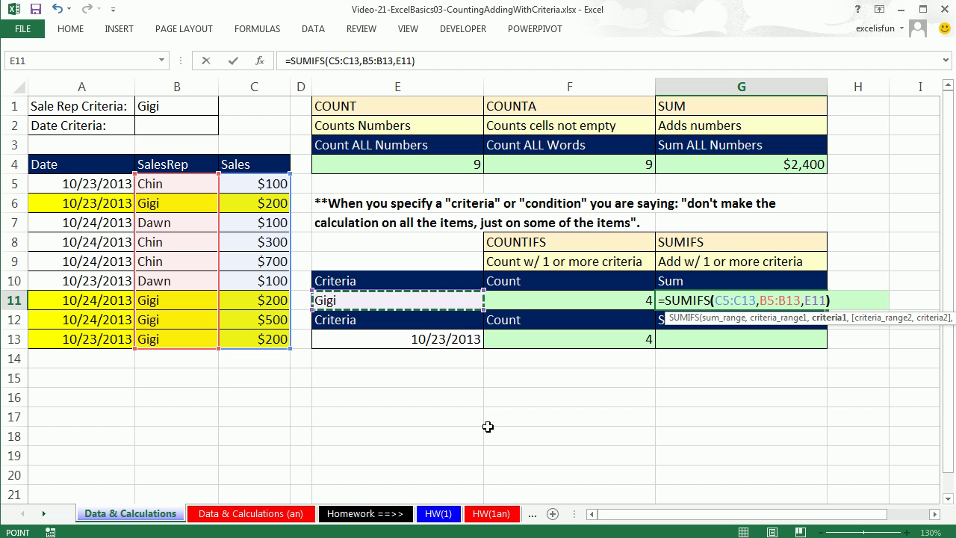
key(ctrl+Return)
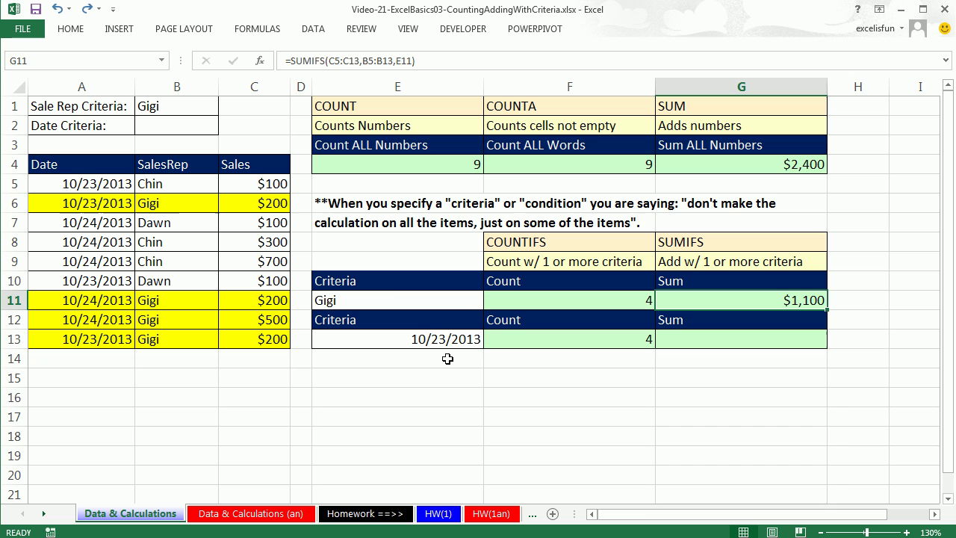
Step: Clear the Gigi criterion in B1 and set the date criterion to 10/23/2013
click(162, 107)
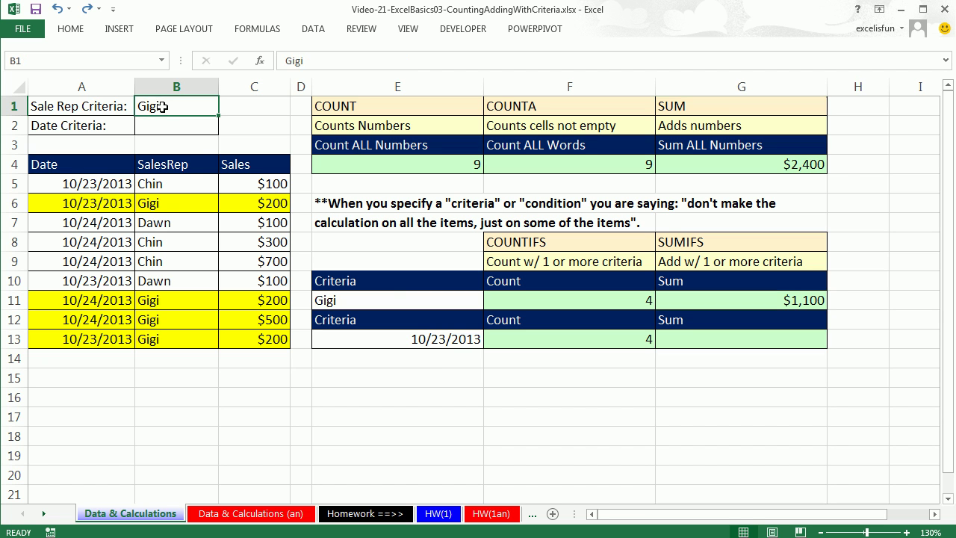
key(Delete)
click(160, 125)
text(1)
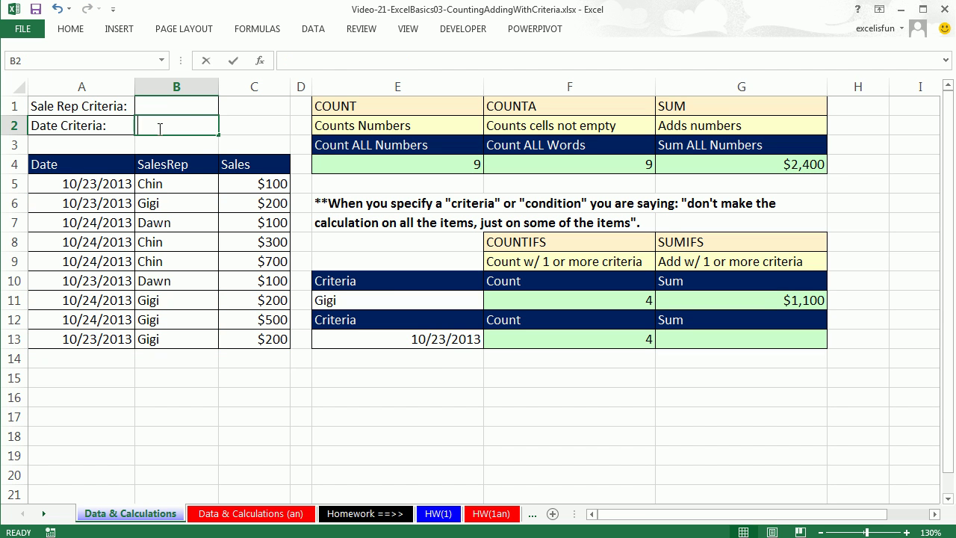
text(0/23/2013)
key(Return)
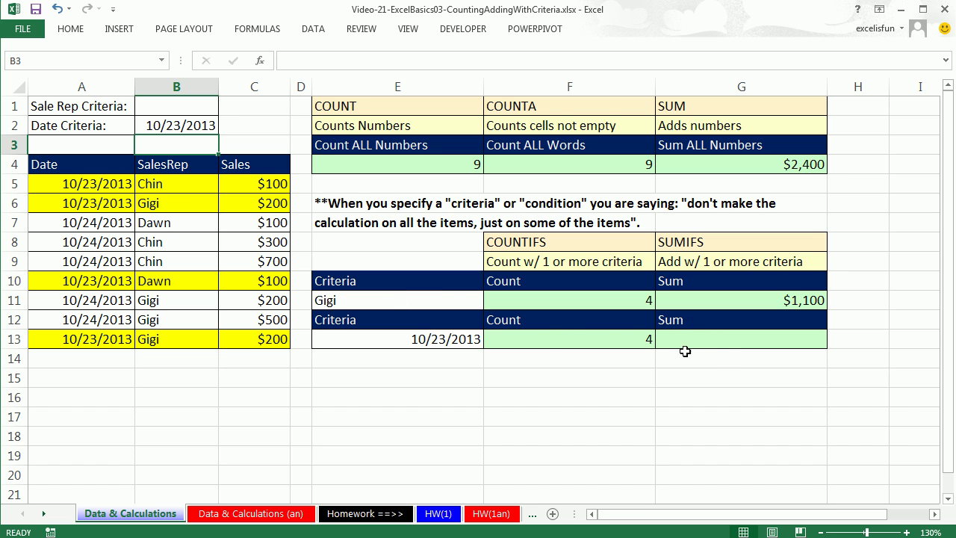
click(695, 339)
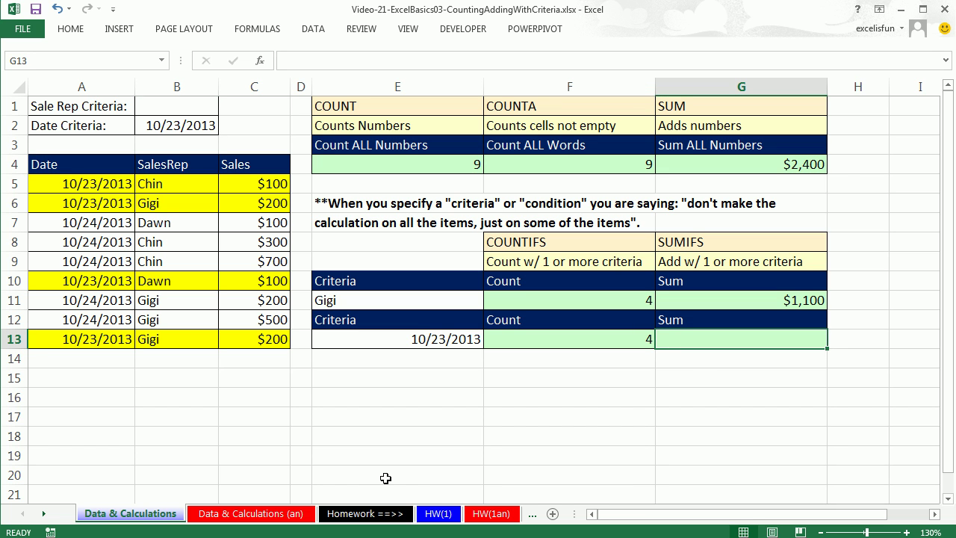
Step: In G13, enter =SUMIFS(C5:C13, A5:A13, E13) to sum sales for 10/23/2013, returning $600
text(=s)
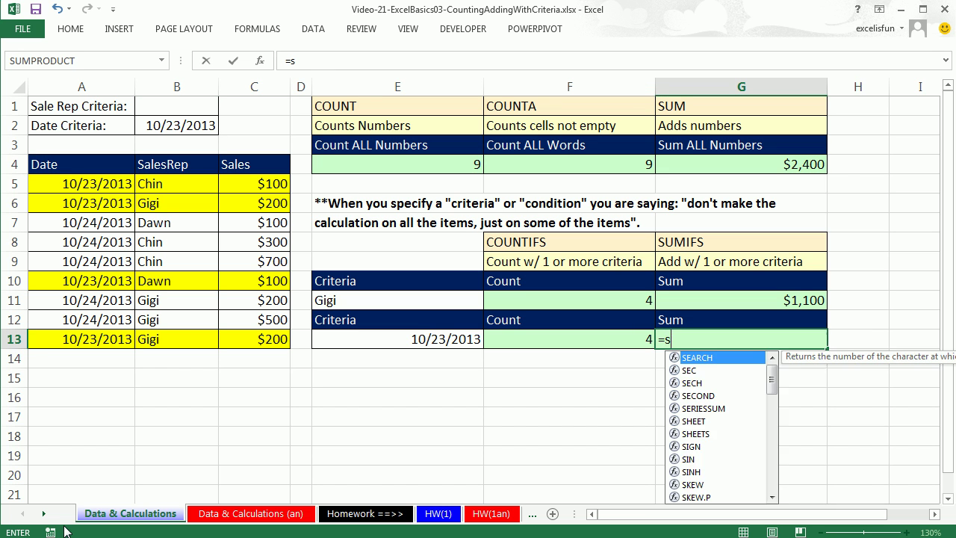
text(umifs)
key(Tab)
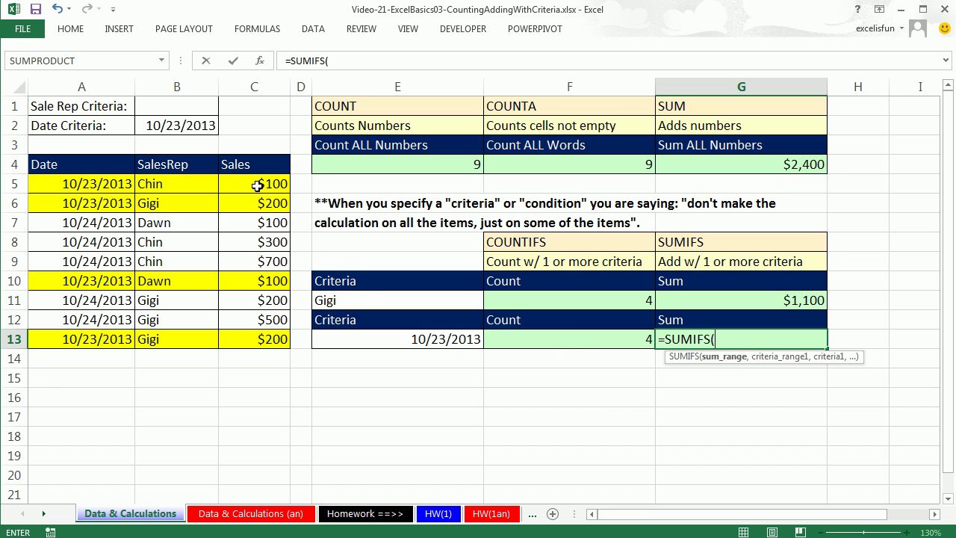
drag(258, 184, 271, 337)
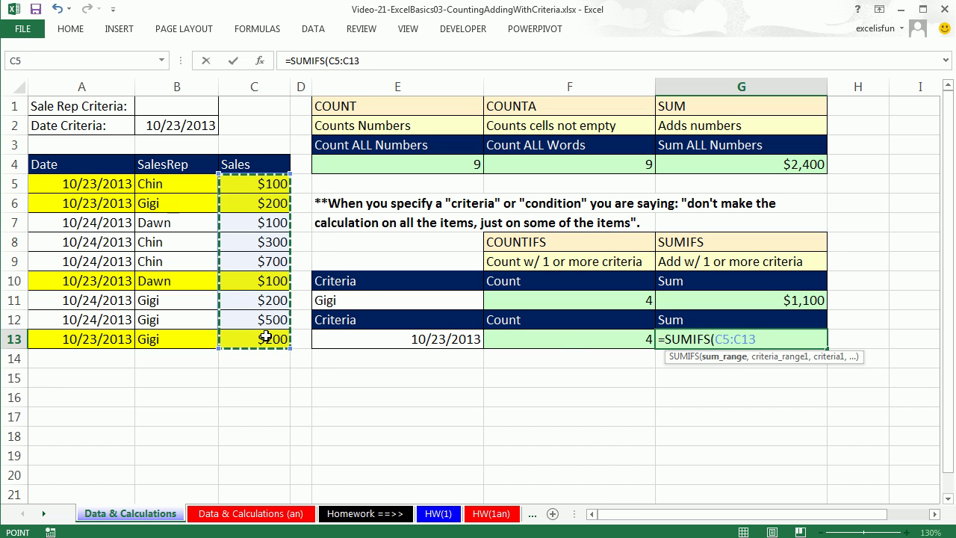
text(,)
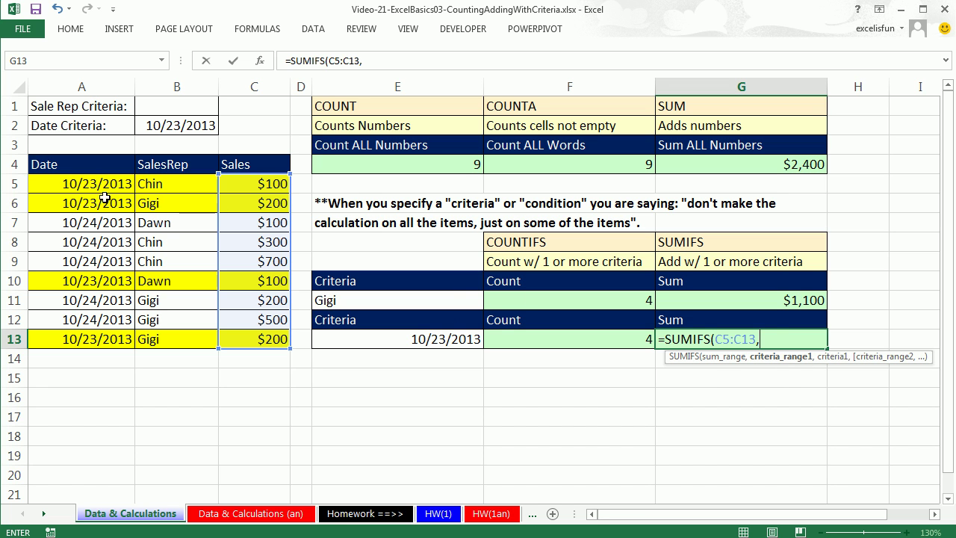
drag(84, 184, 82, 339)
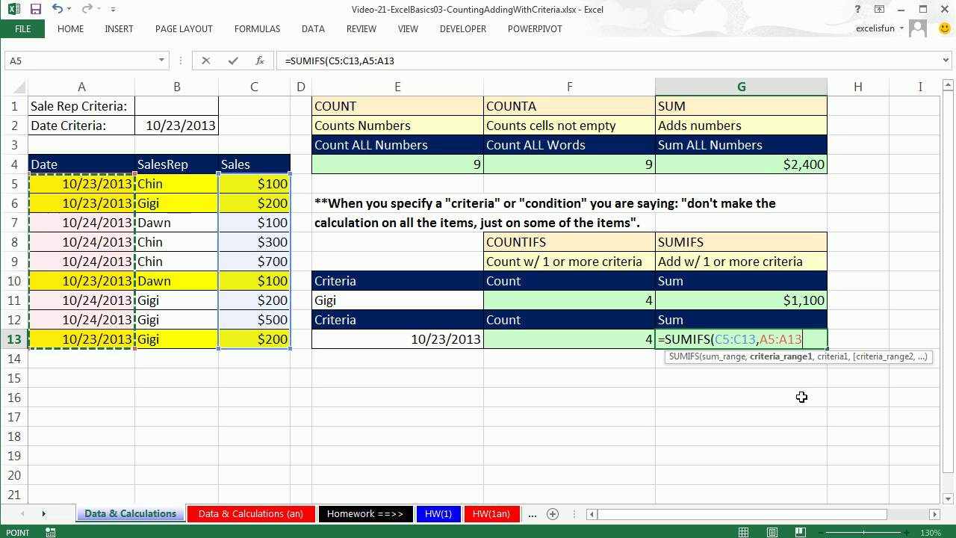
text(,)
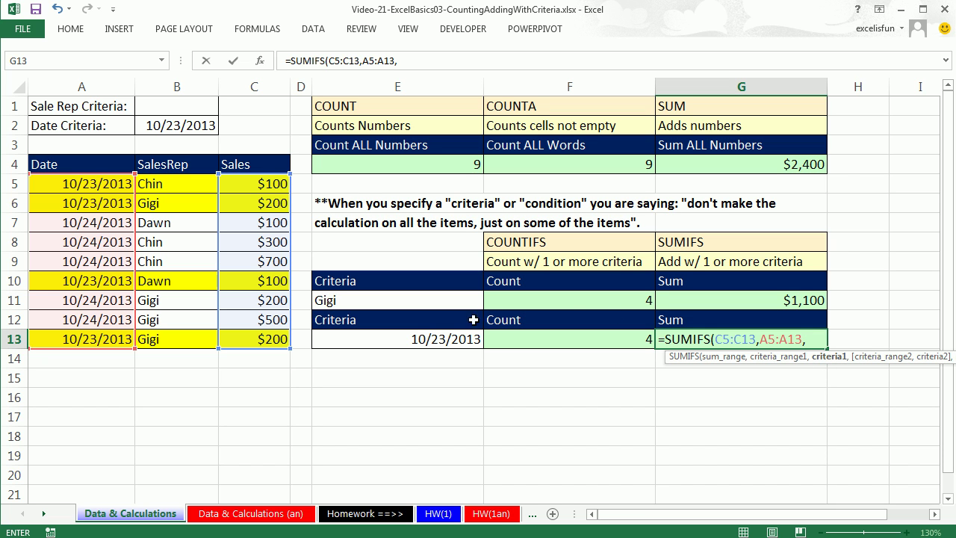
click(416, 342)
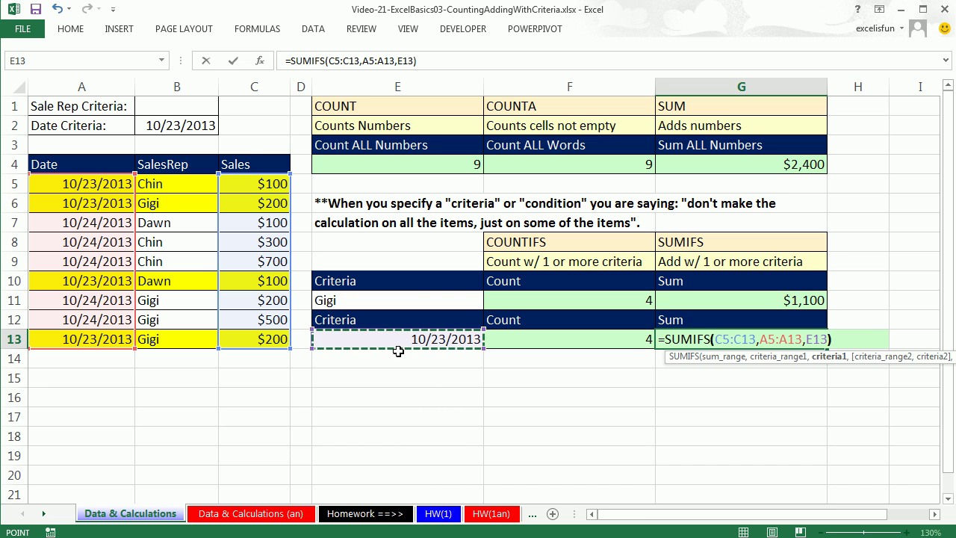
key(ctrl+Return)
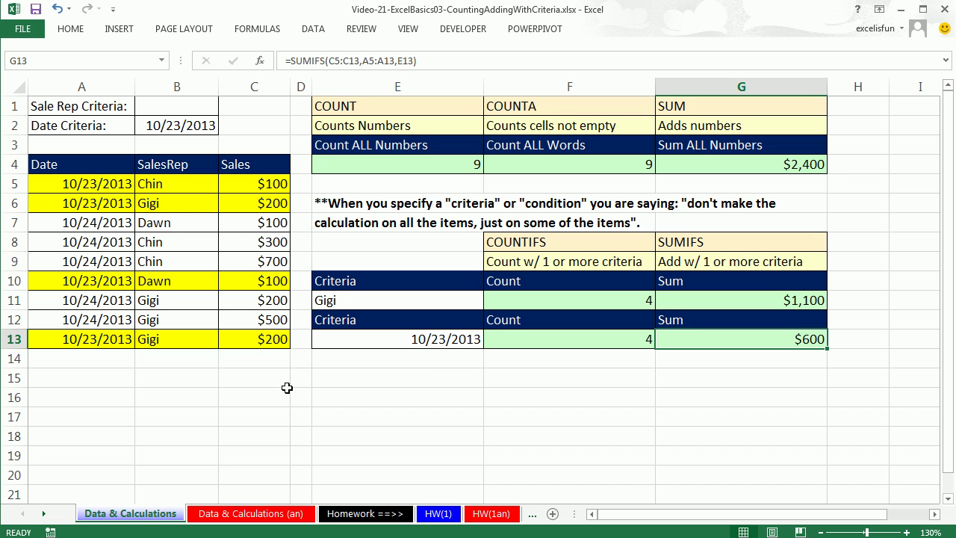
double_click(772, 340)
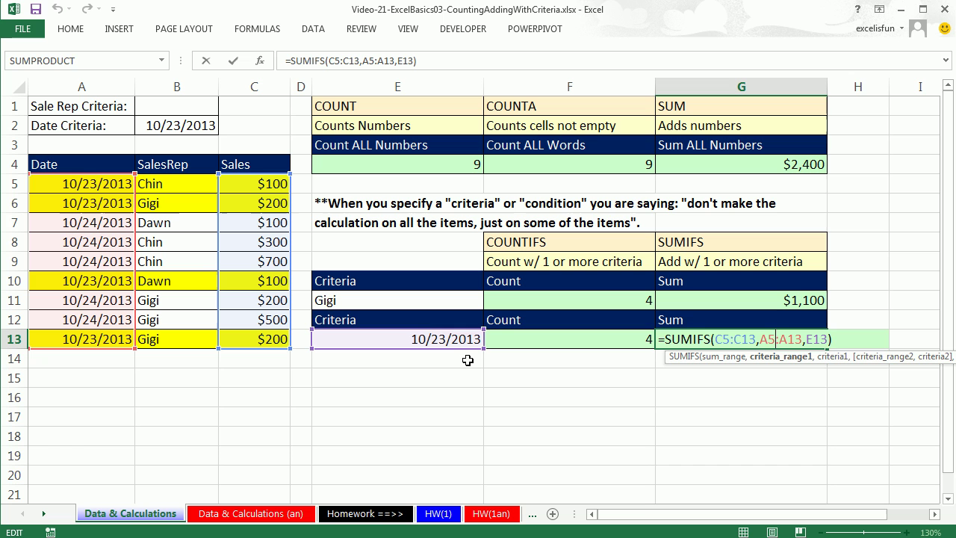
key(ctrl+Return)
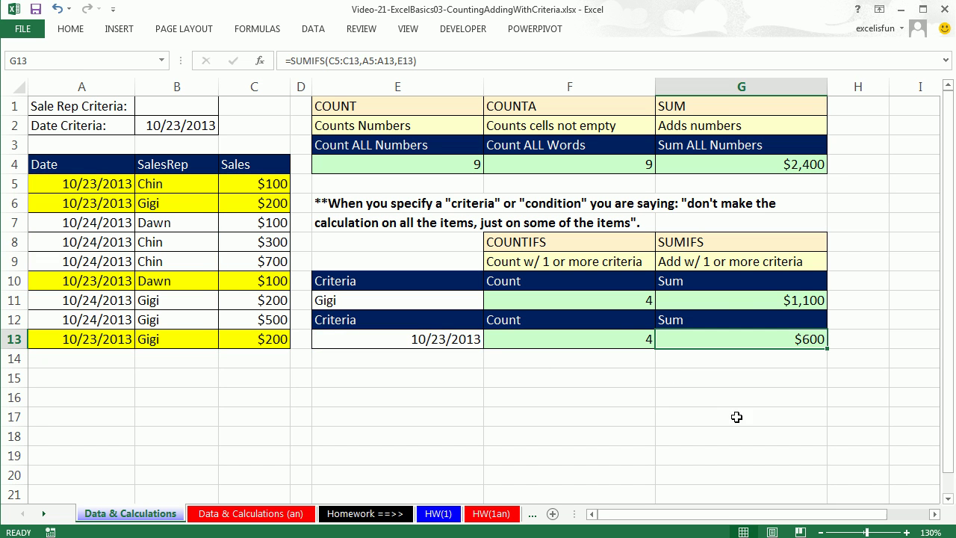
click(409, 165)
key(F2)
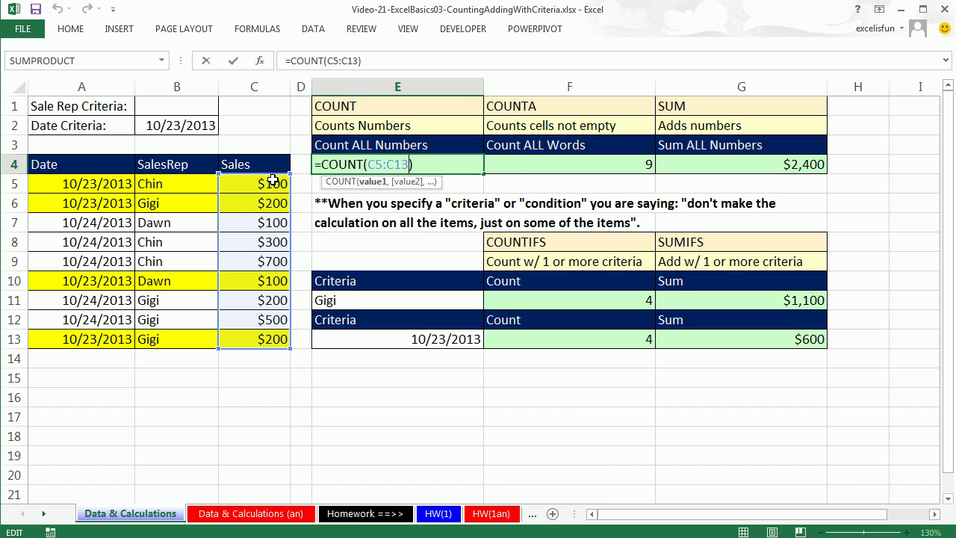
key(ctrl+Return)
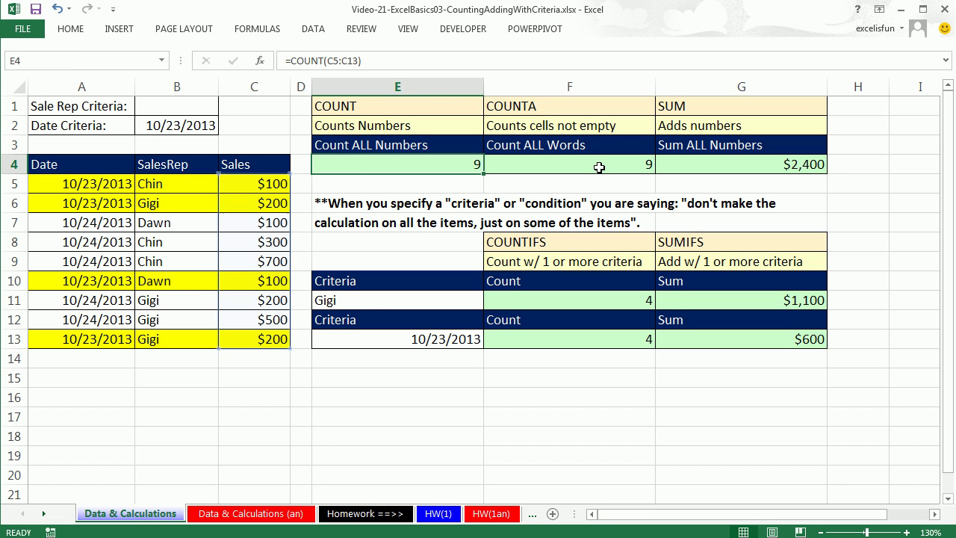
click(599, 167)
key(F2)
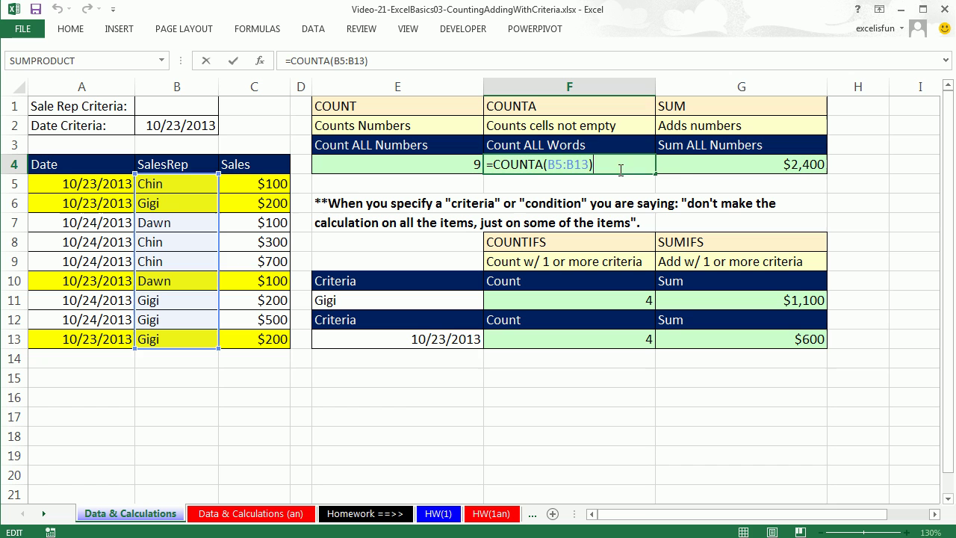
key(Tab)
key(F2)
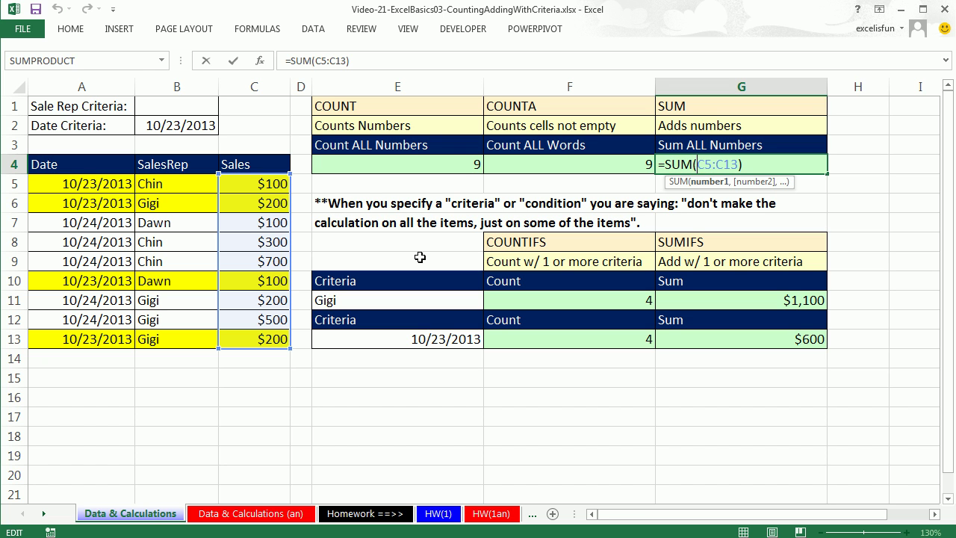
key(ctrl+Return)
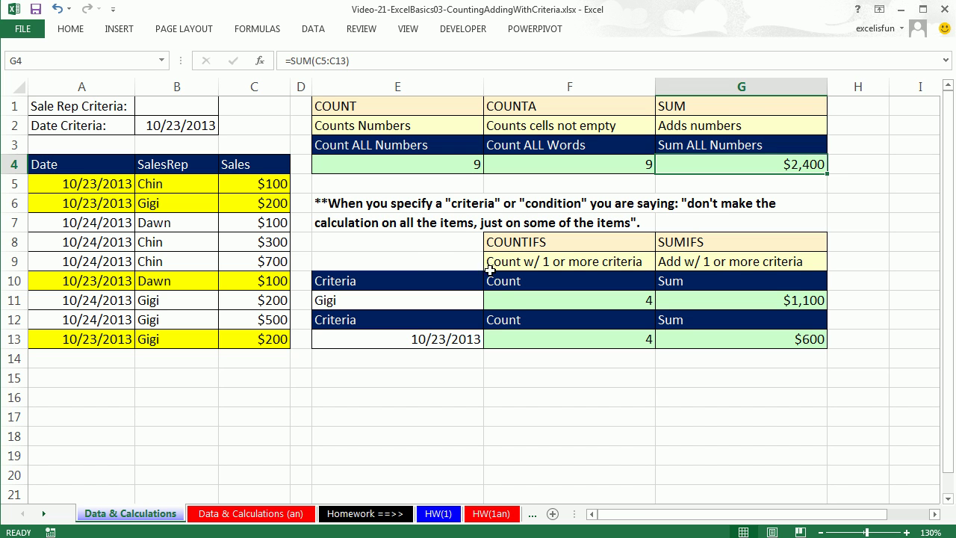
double_click(506, 298)
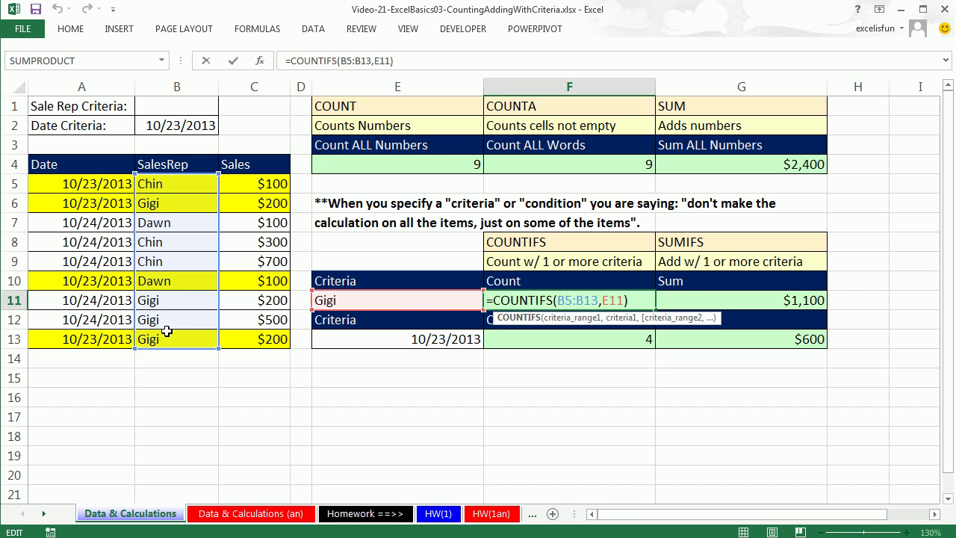
key(ctrl+Return)
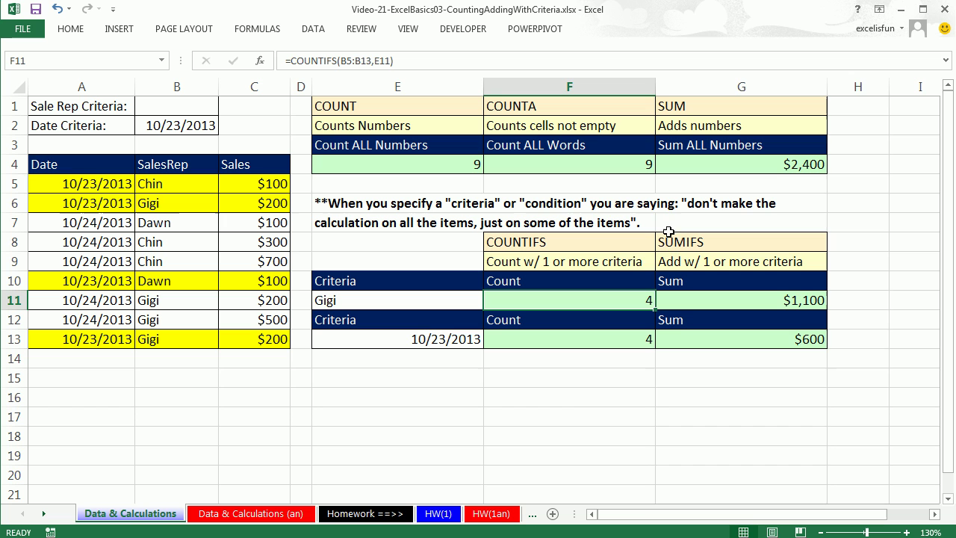
double_click(718, 297)
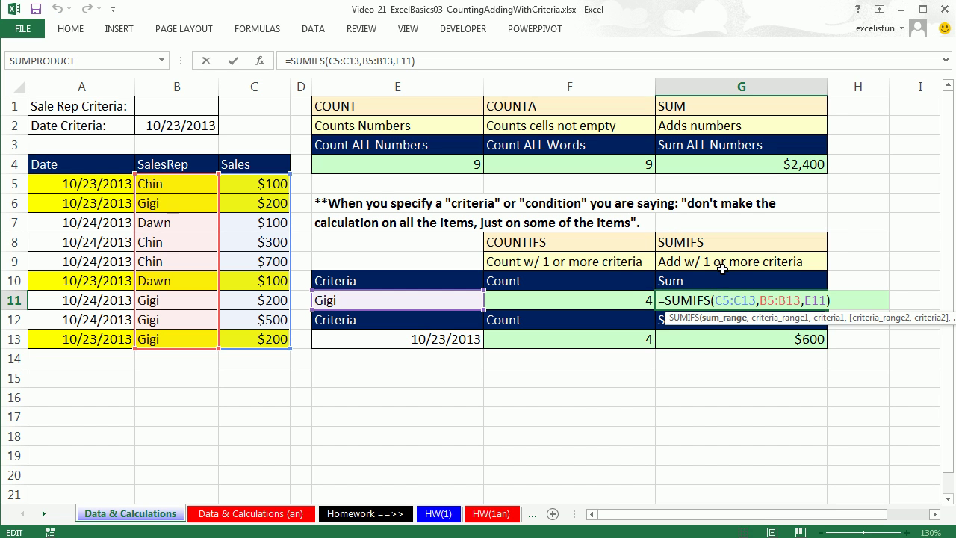